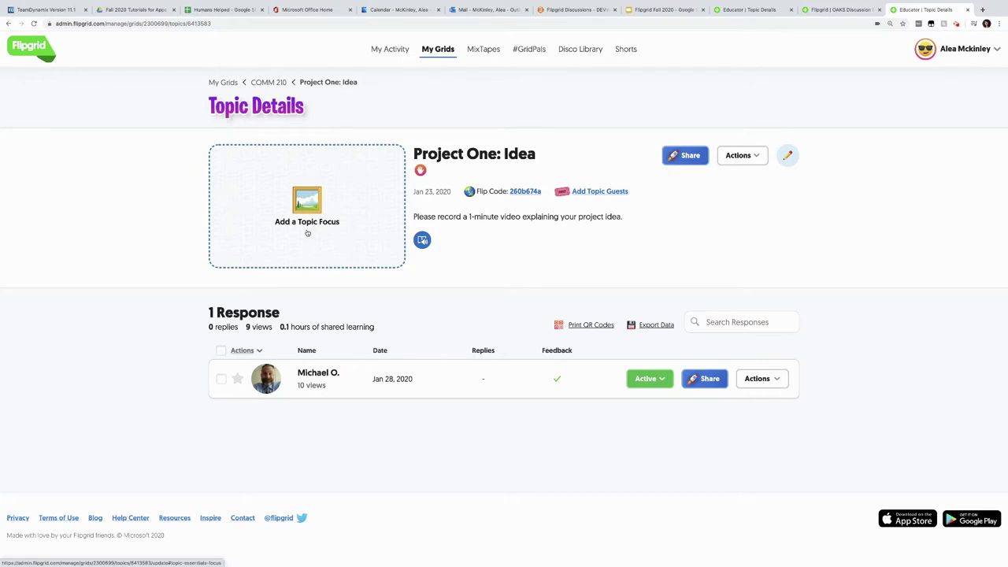
Open the Project One: Idea topic for editing and choose a recording time of 1 minute
click(738, 155)
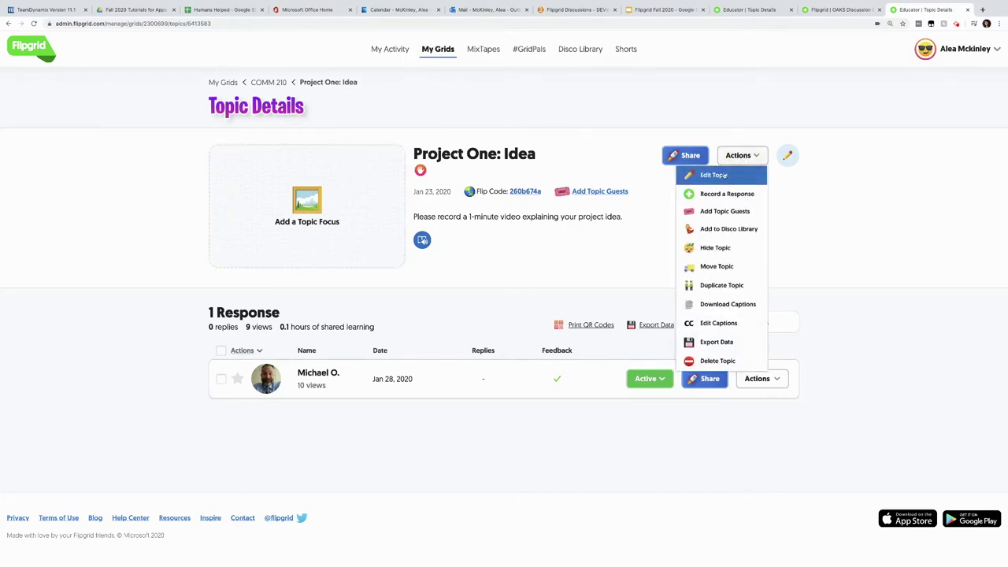
click(721, 176)
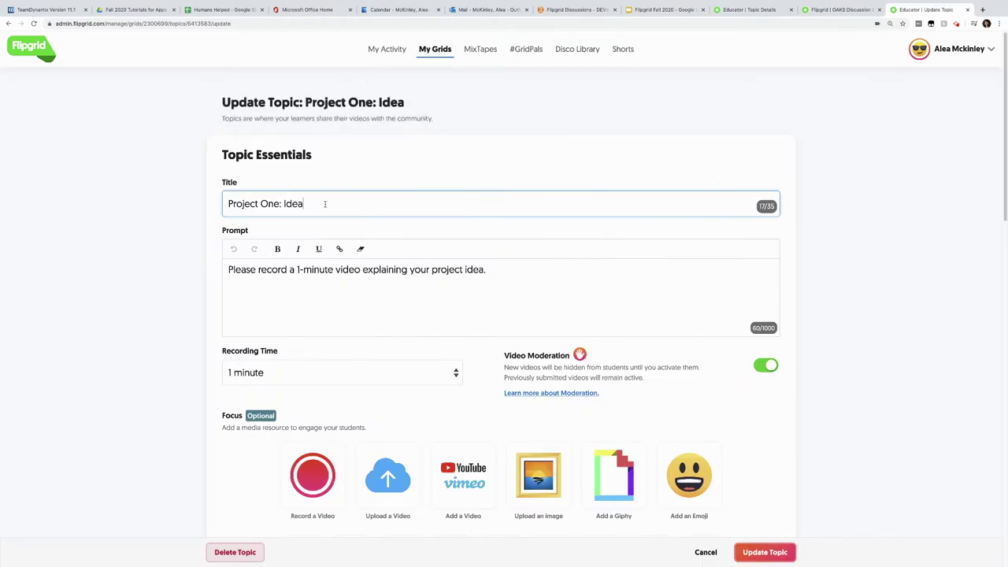
click(501, 271)
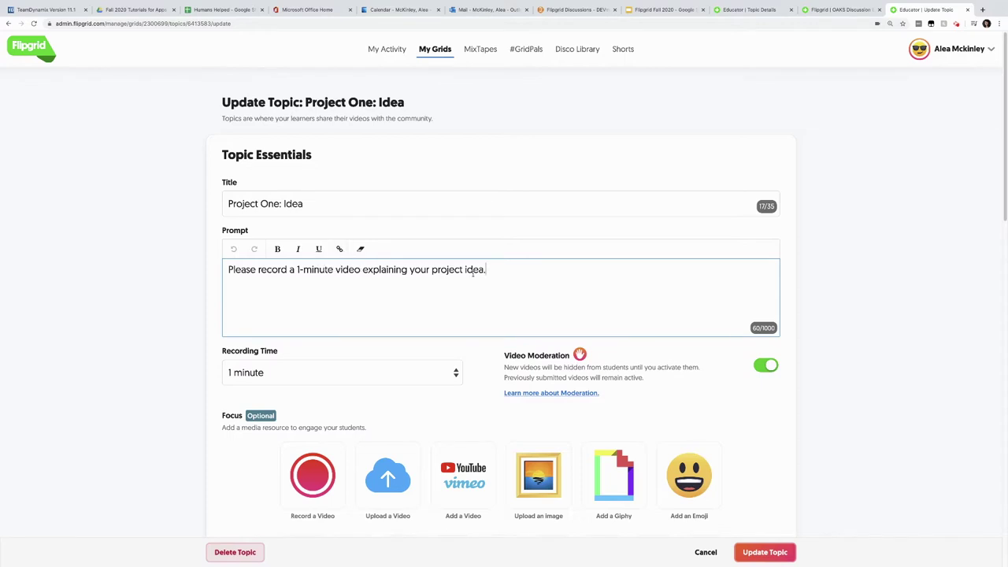
click(330, 374)
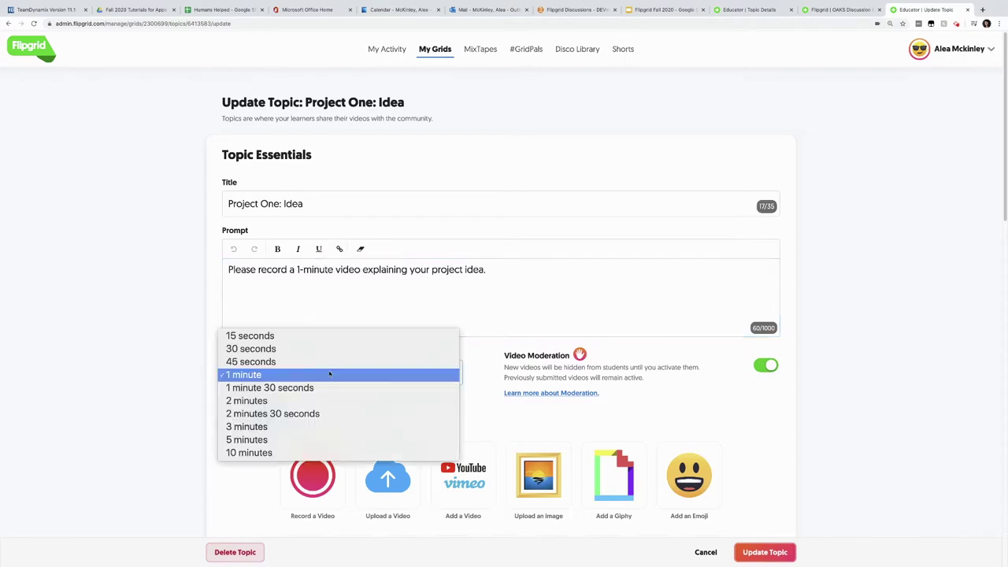
click(329, 374)
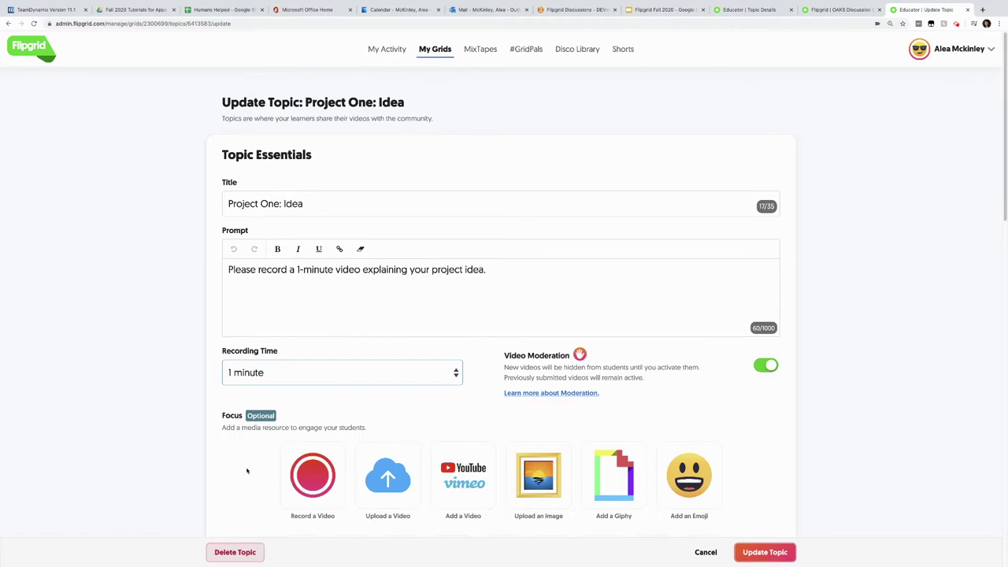
Record a short webcam video with a selfie as the topic's Focus and save the topic update
drag(999, 213, 986, 294)
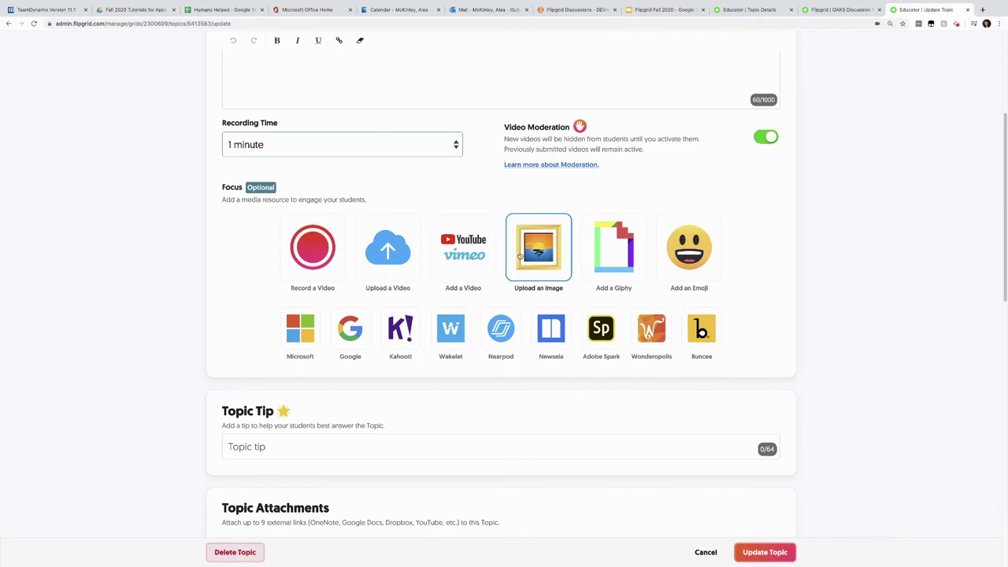
click(314, 240)
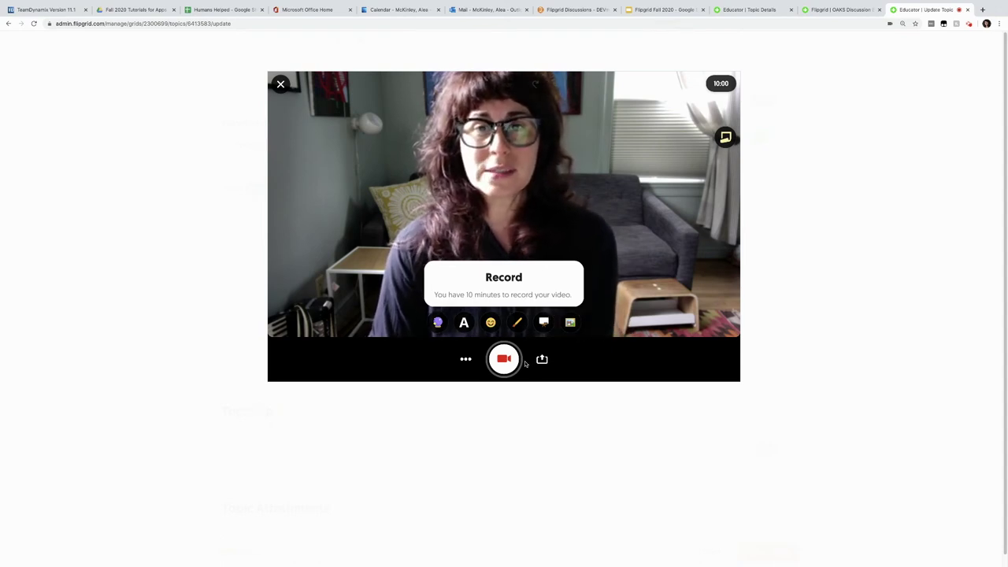
click(509, 361)
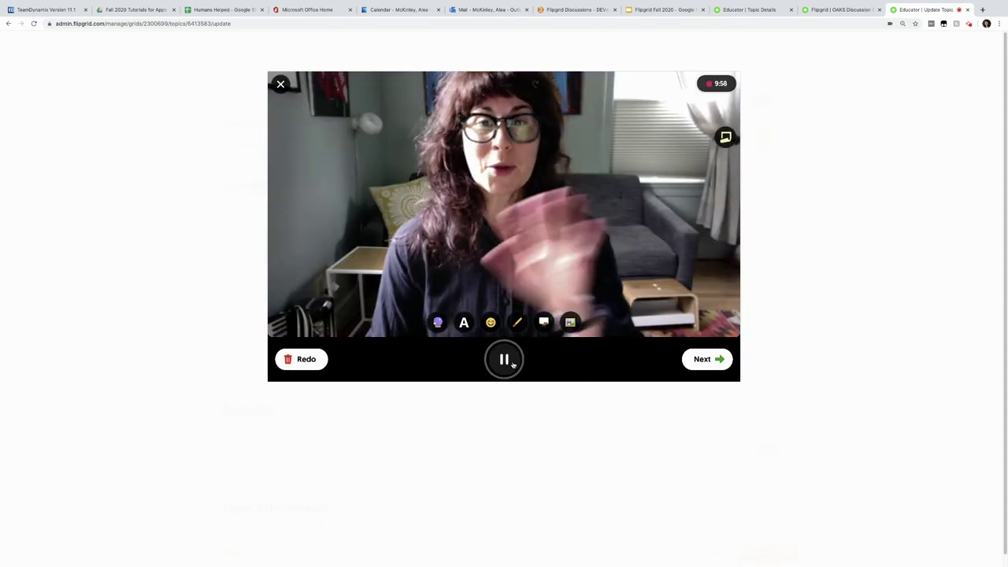
click(695, 361)
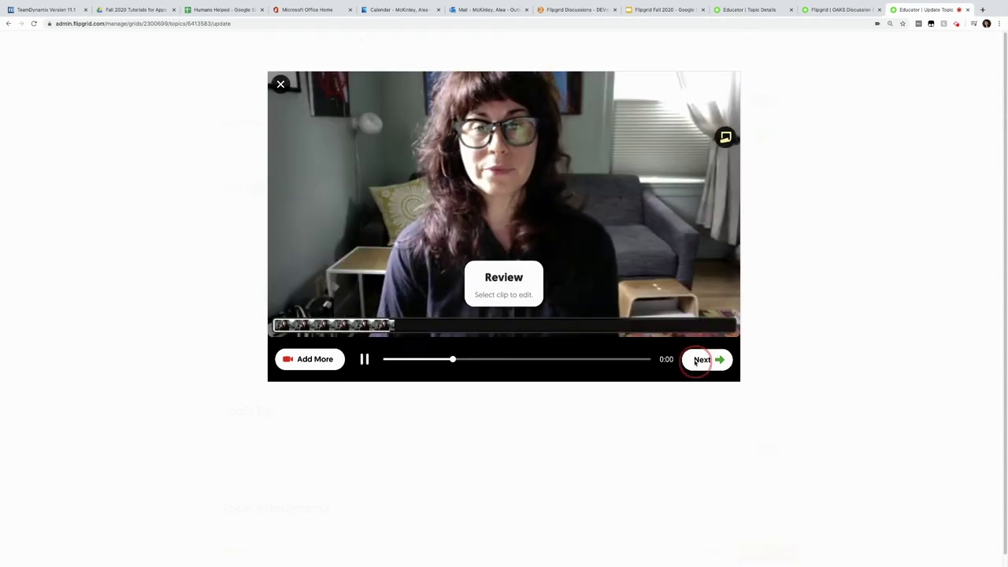
click(695, 361)
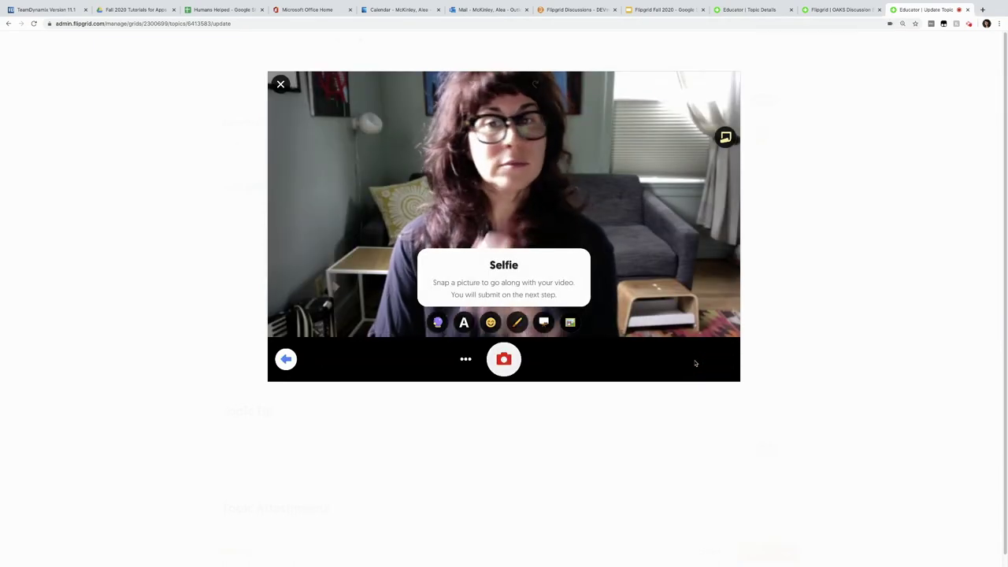
click(504, 360)
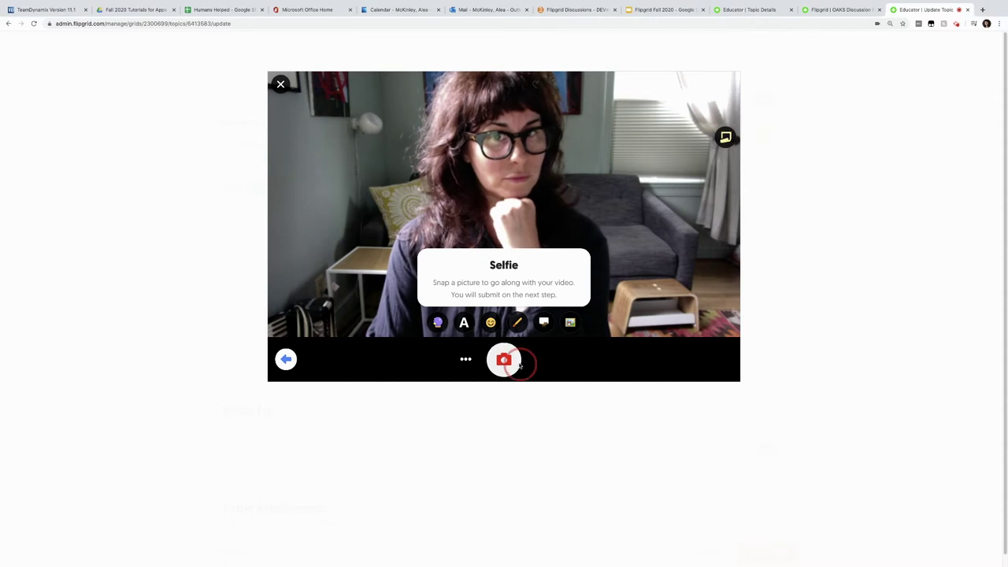
click(692, 360)
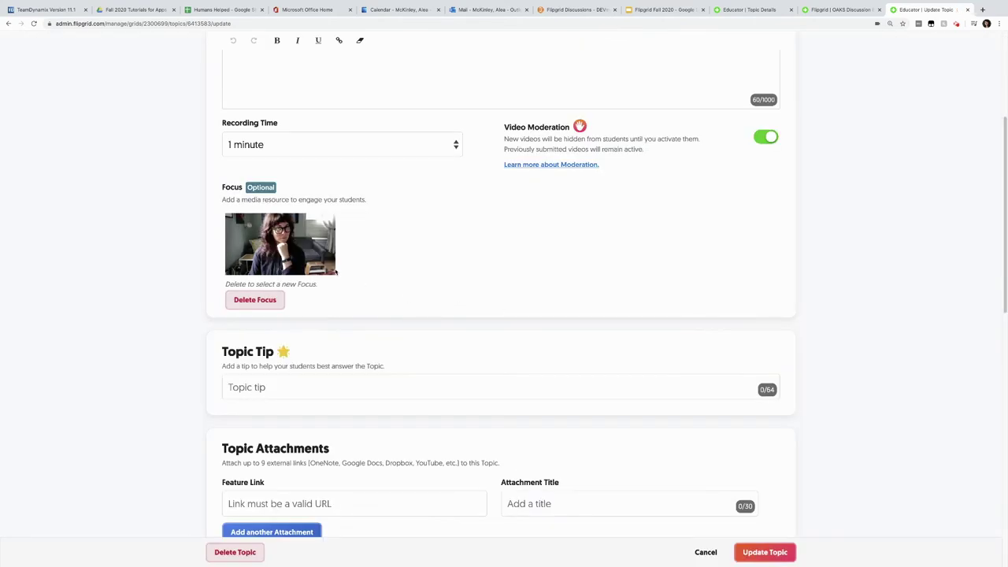
drag(997, 281, 990, 388)
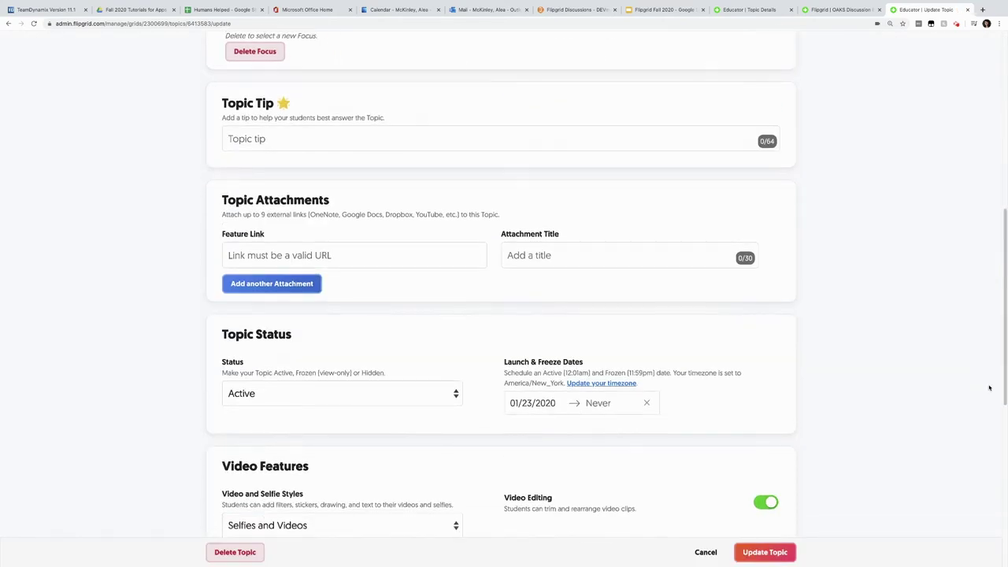
click(780, 553)
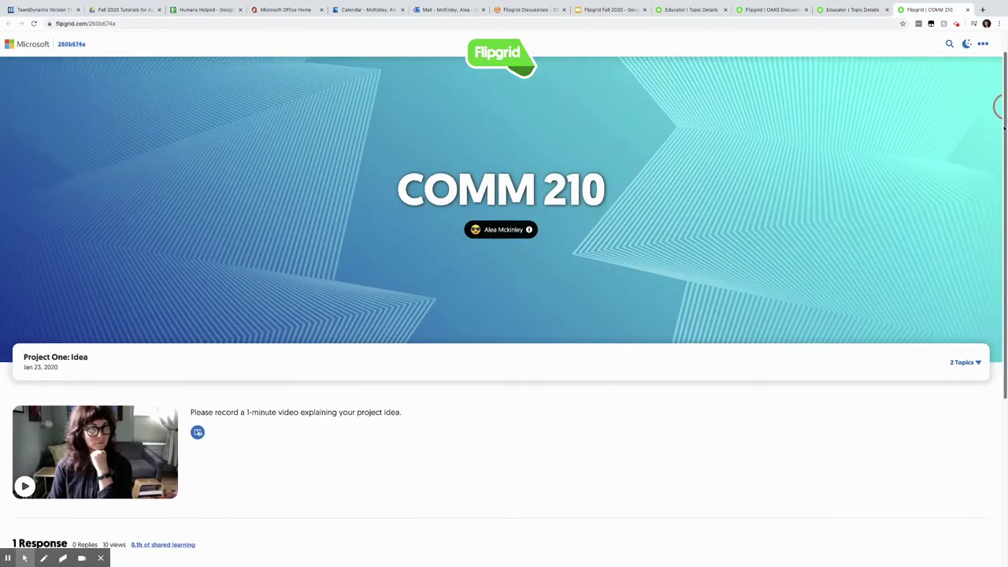
Have the topic prompt read aloud in the immersive reader on the COMM 210 student page, and close that page
scroll(1004, 126, down, 2)
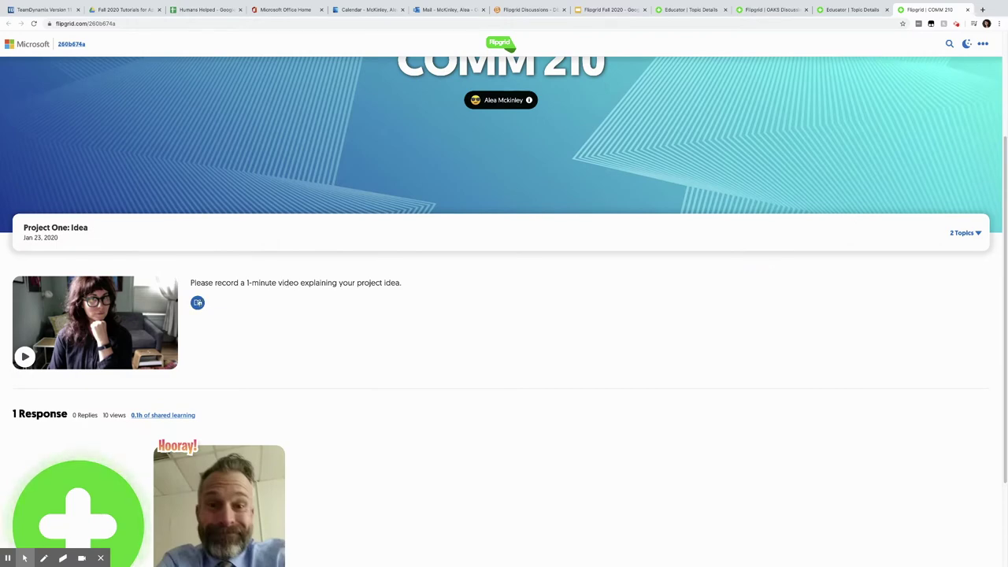
click(198, 304)
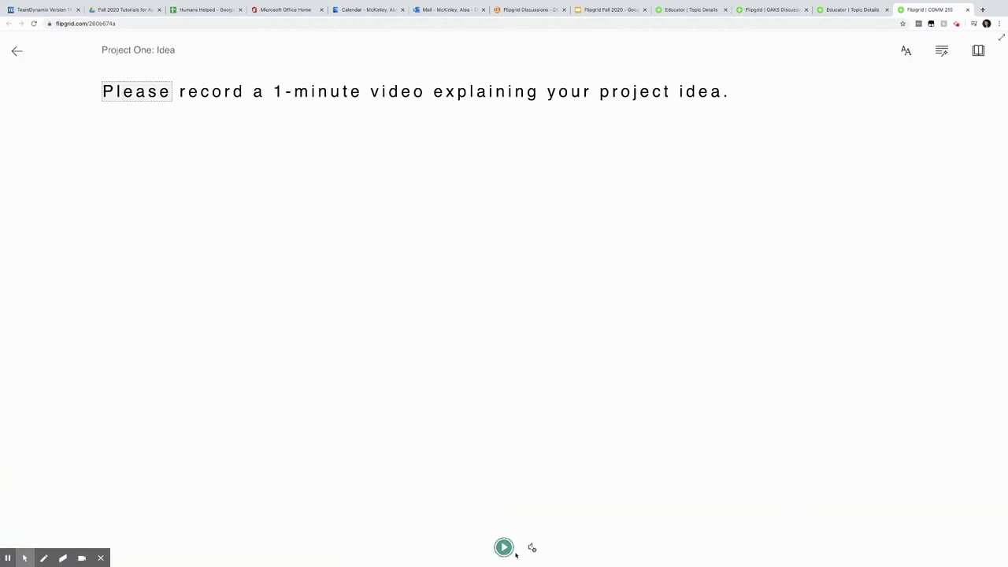
click(505, 547)
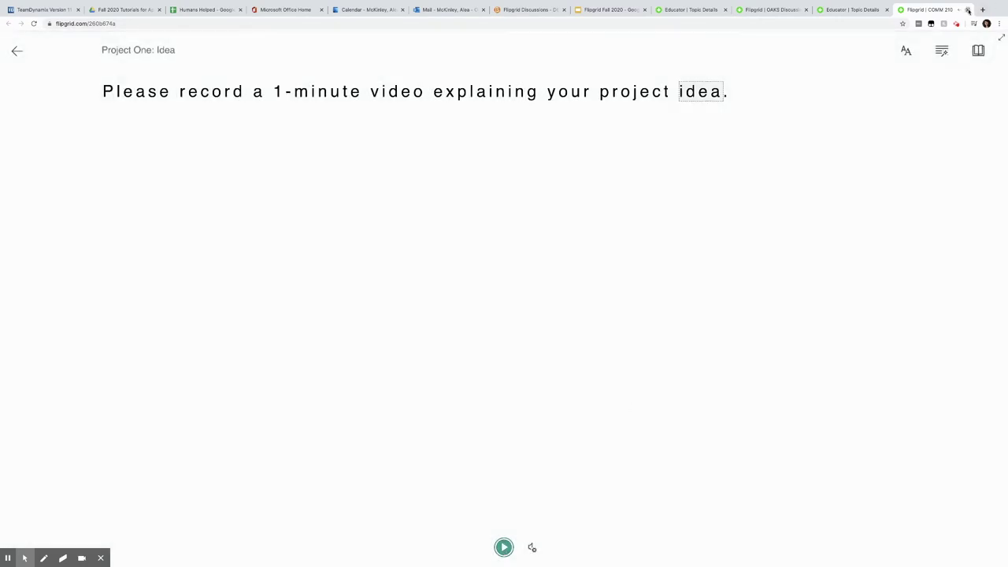
click(968, 9)
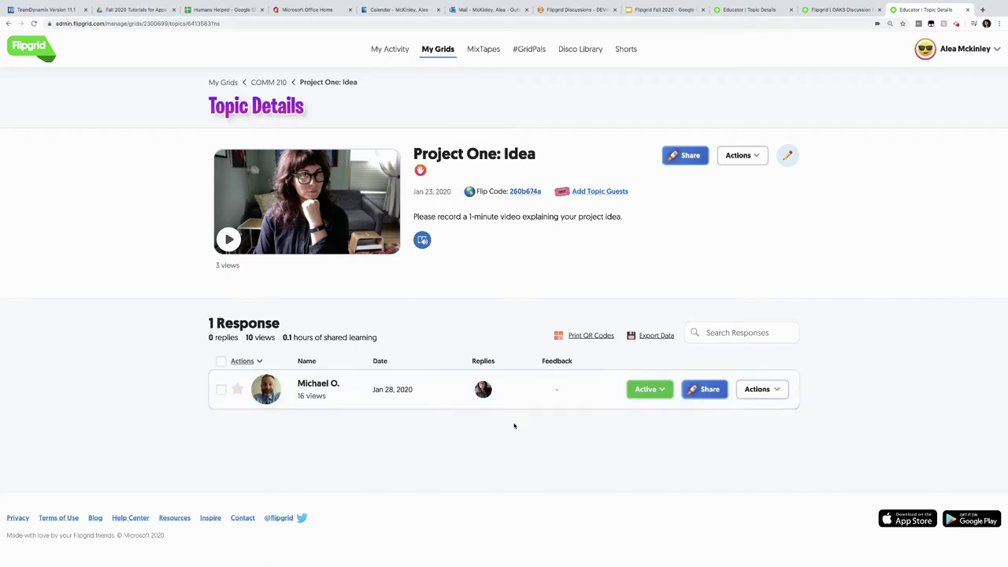
Open the student's video response, play it briefly, and save the Vibe "Hooray!" on it
click(315, 391)
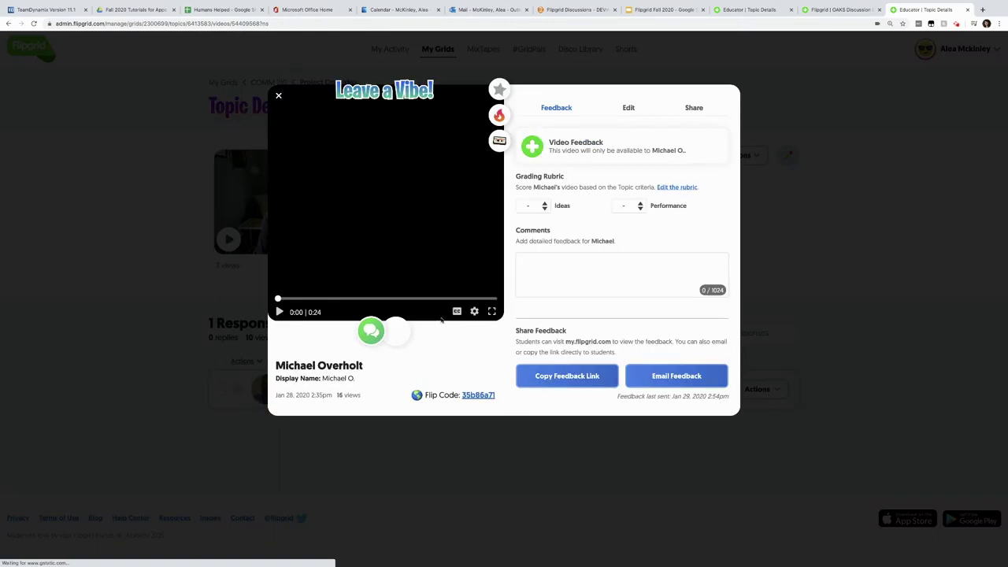
click(278, 312)
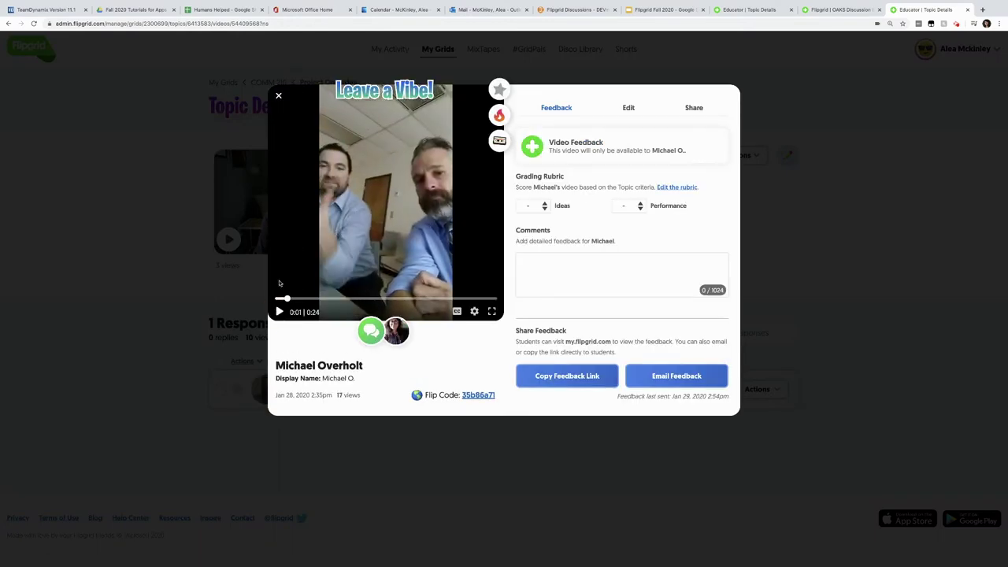
click(372, 99)
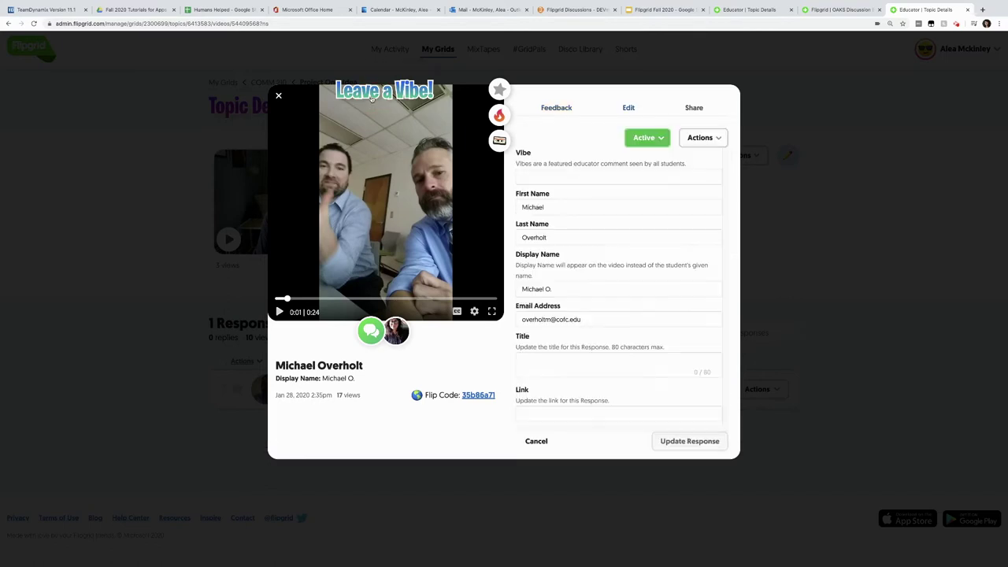
click(553, 177)
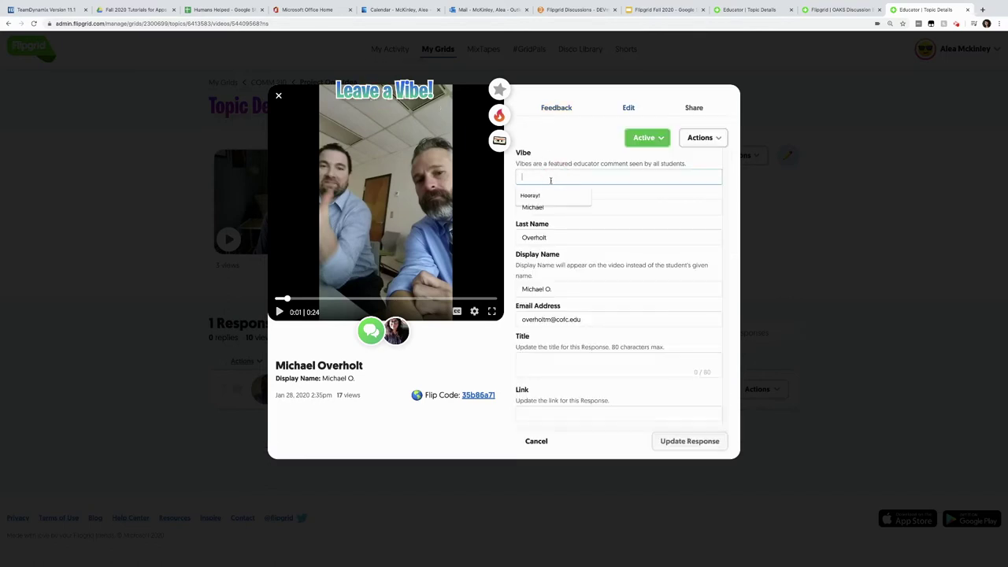
click(544, 196)
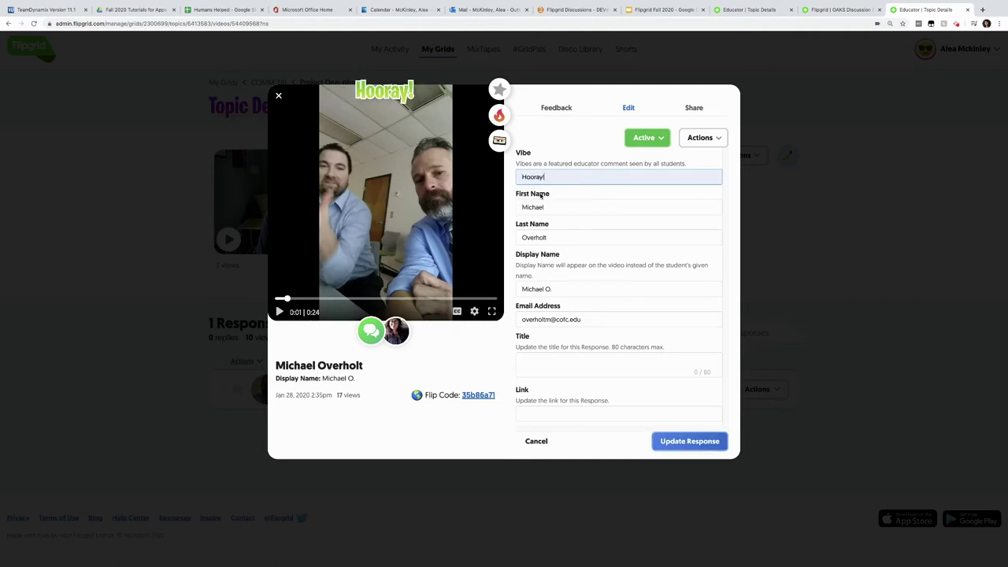
click(685, 444)
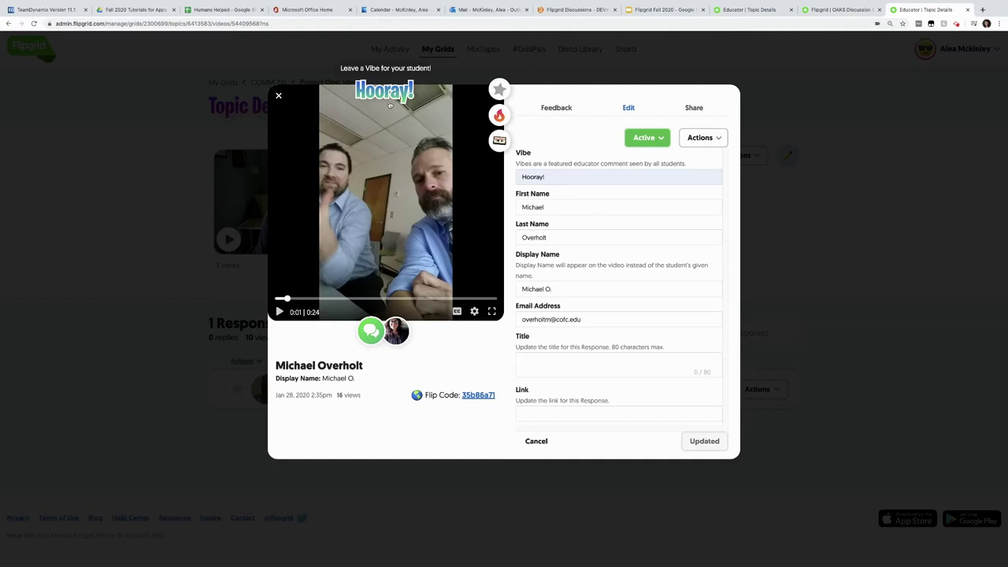
Record and submit a private feedback video with a selfie for the student's response, and close the response
click(563, 111)
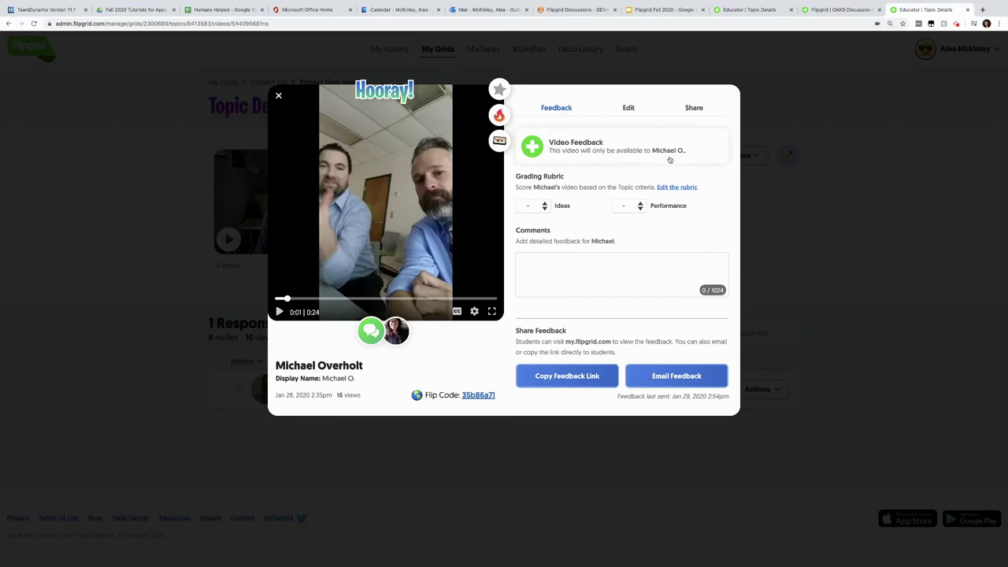
click(533, 145)
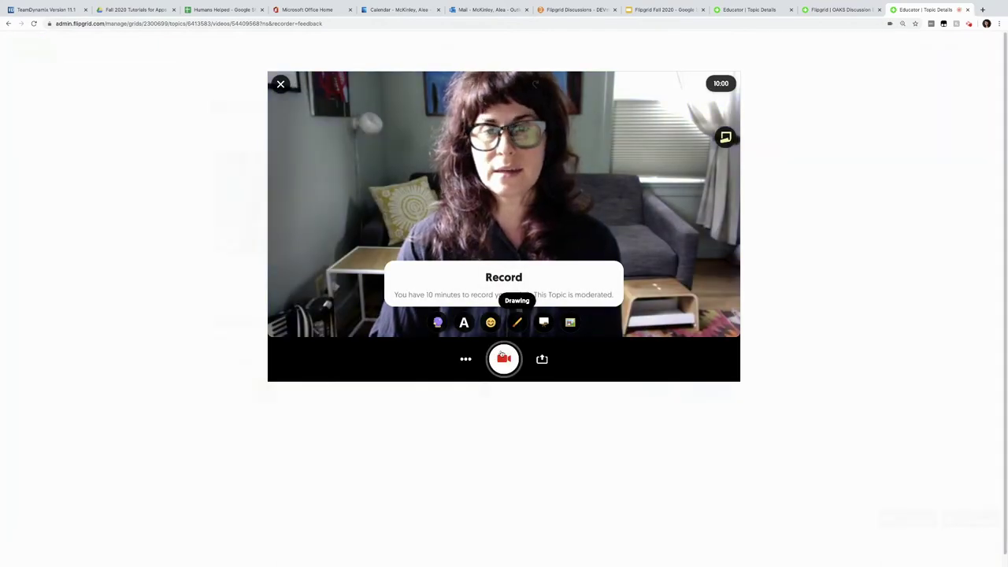
click(502, 359)
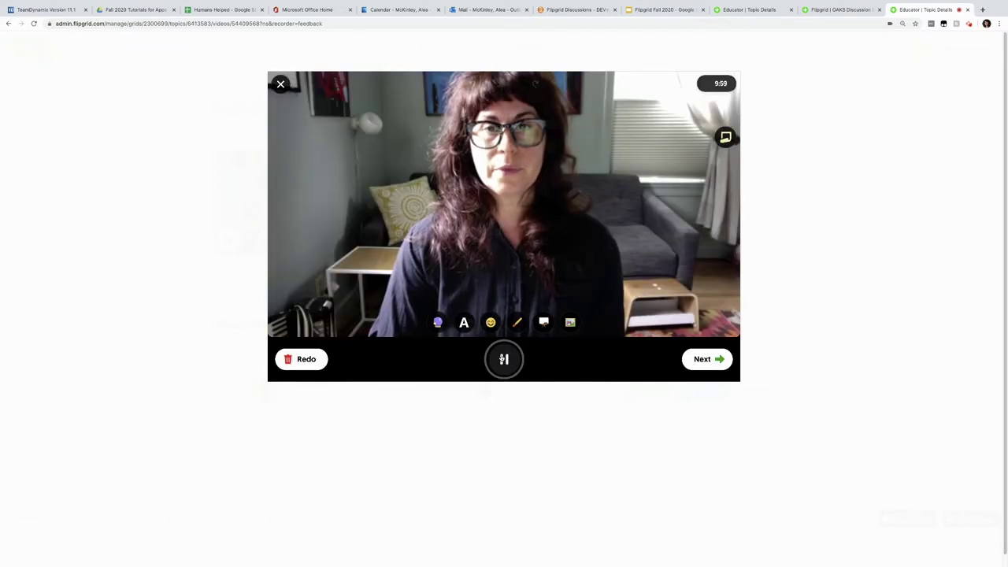
click(690, 361)
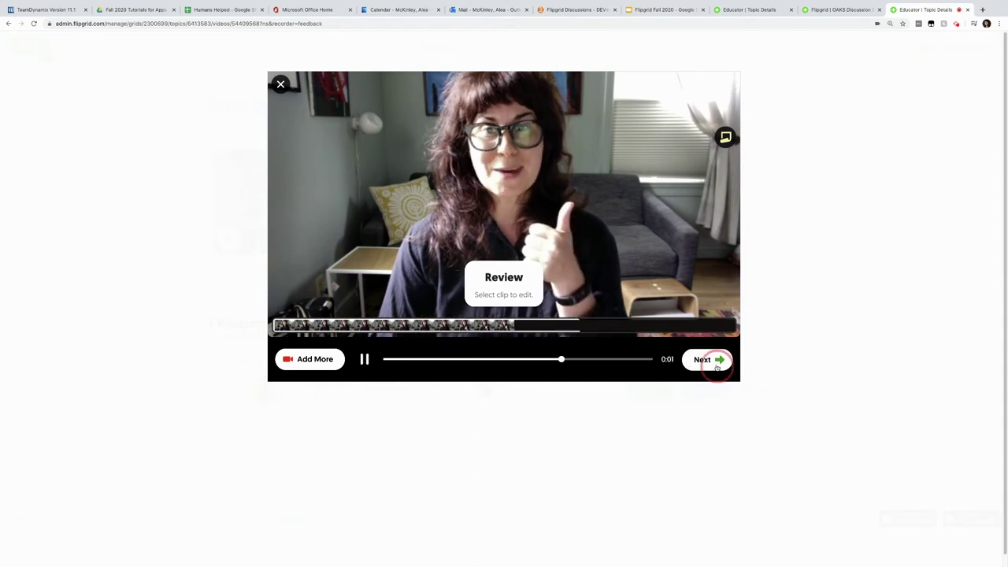
click(709, 360)
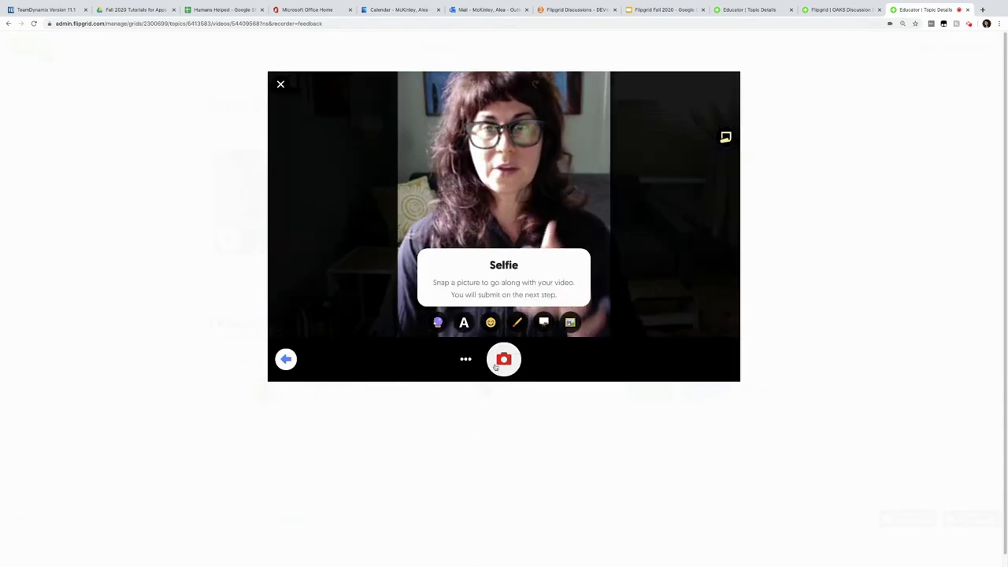
click(504, 360)
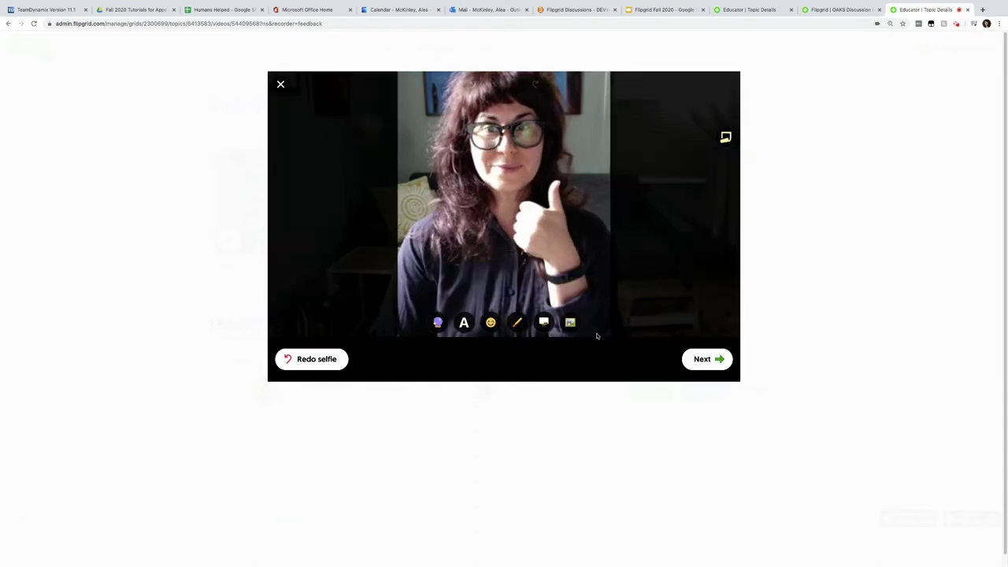
click(687, 358)
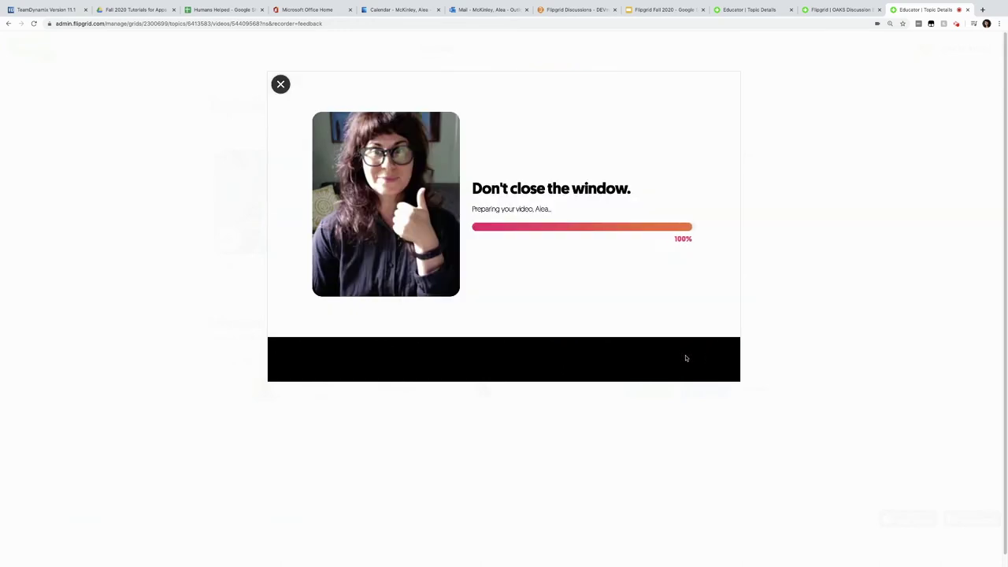
click(687, 358)
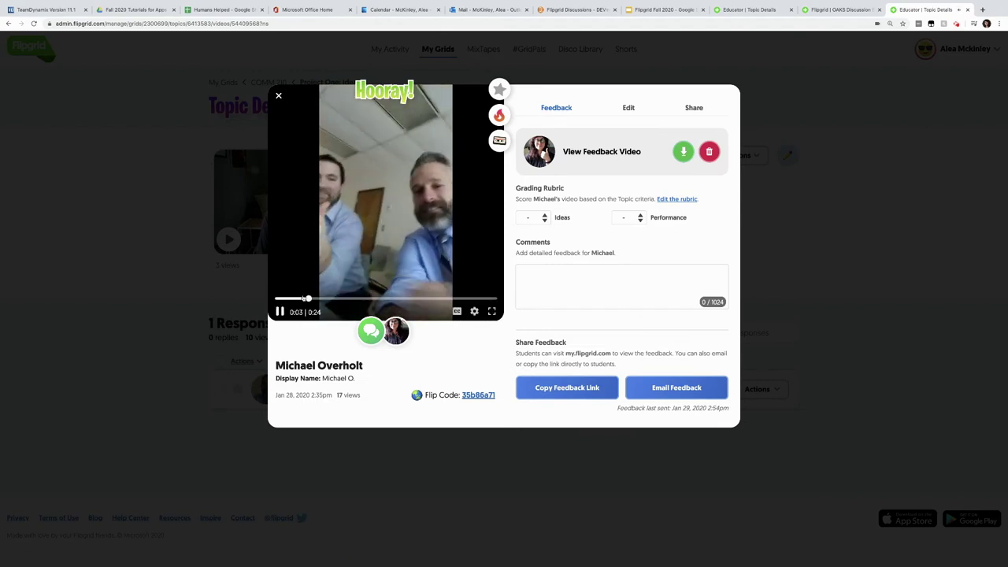
click(370, 274)
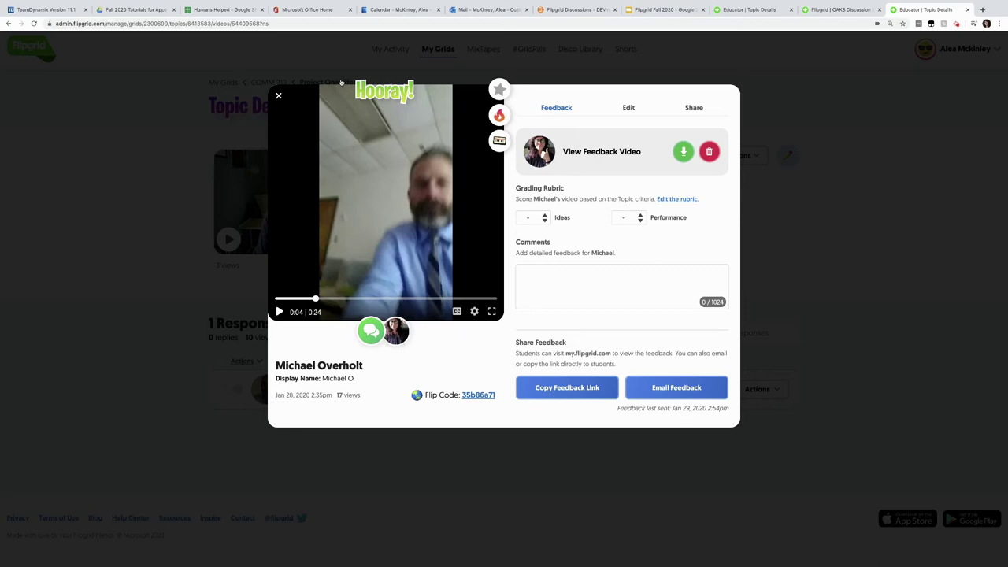
click(279, 97)
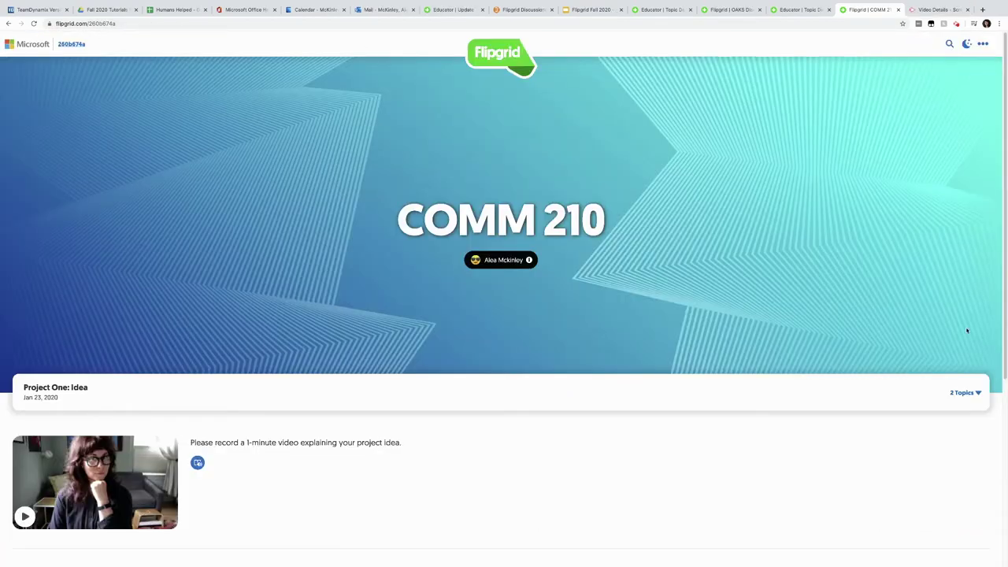
View the student's response on the COMM 210 student page, play the video reply attached to it, and close the player
scroll(1001, 140, down, 3)
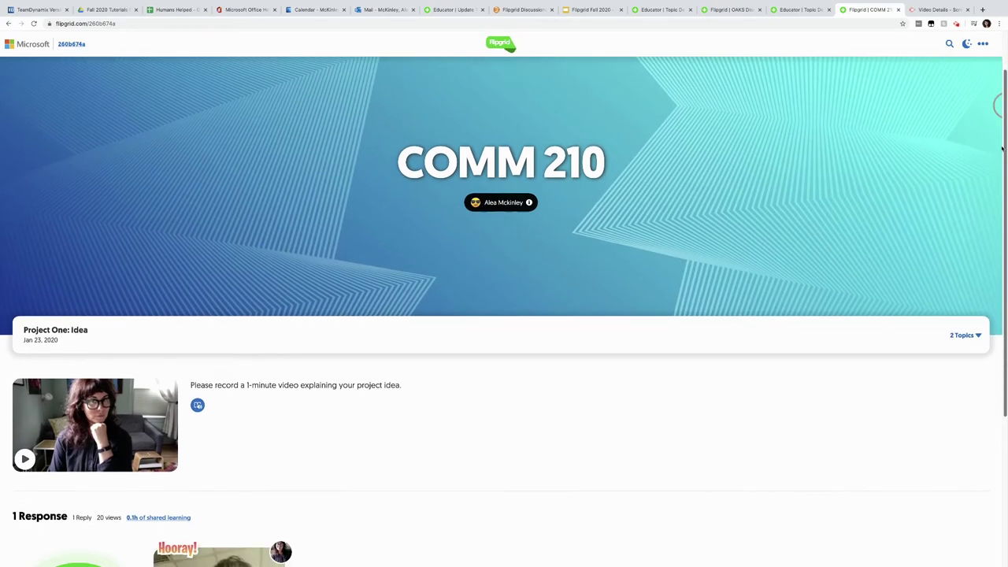
scroll(1001, 180, down, 5)
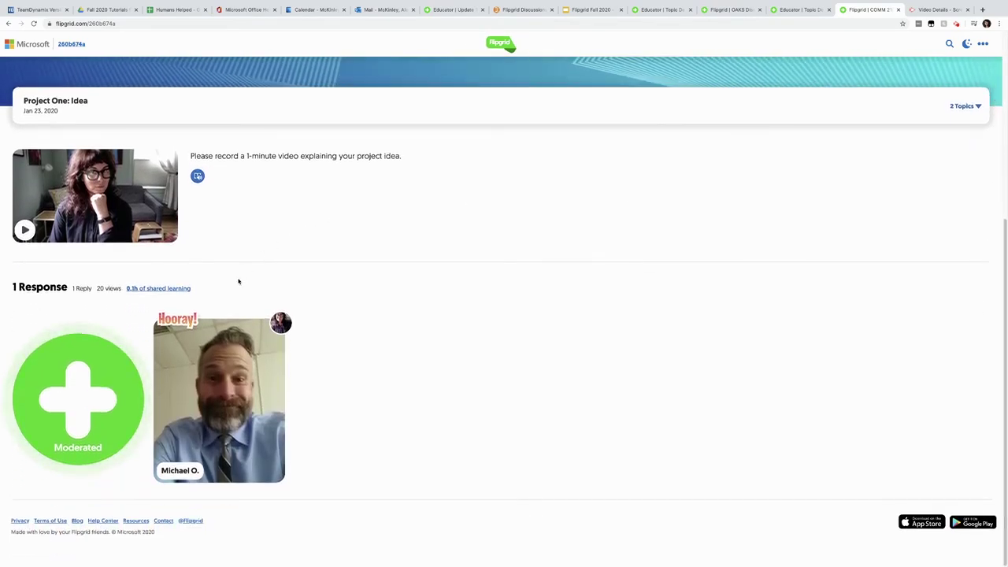
click(221, 408)
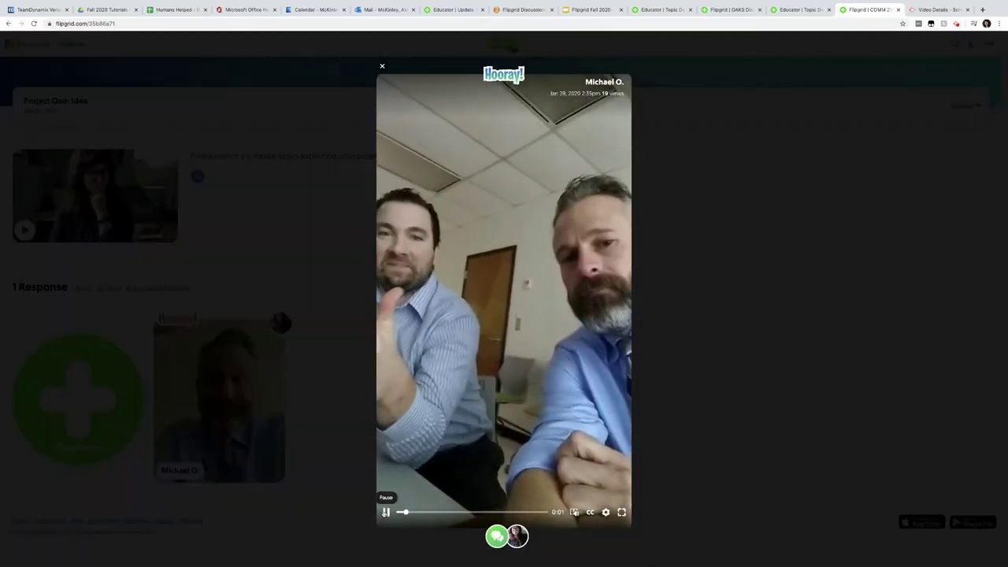
click(386, 512)
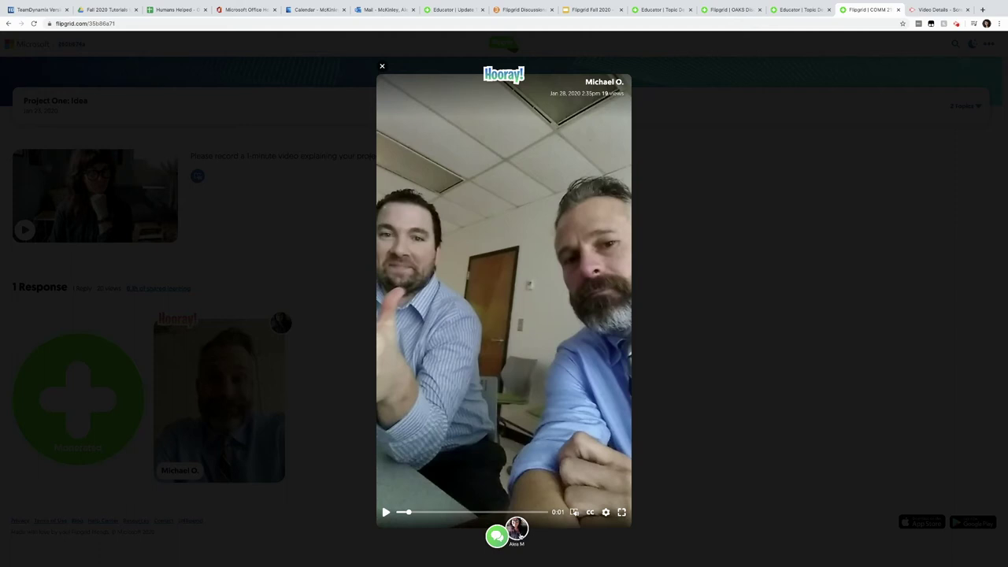
click(518, 532)
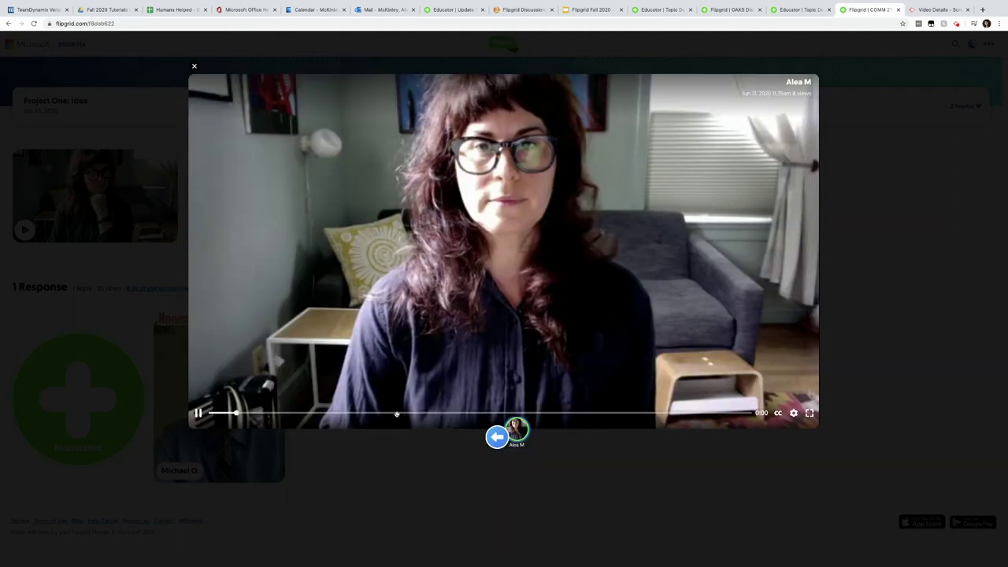
click(199, 413)
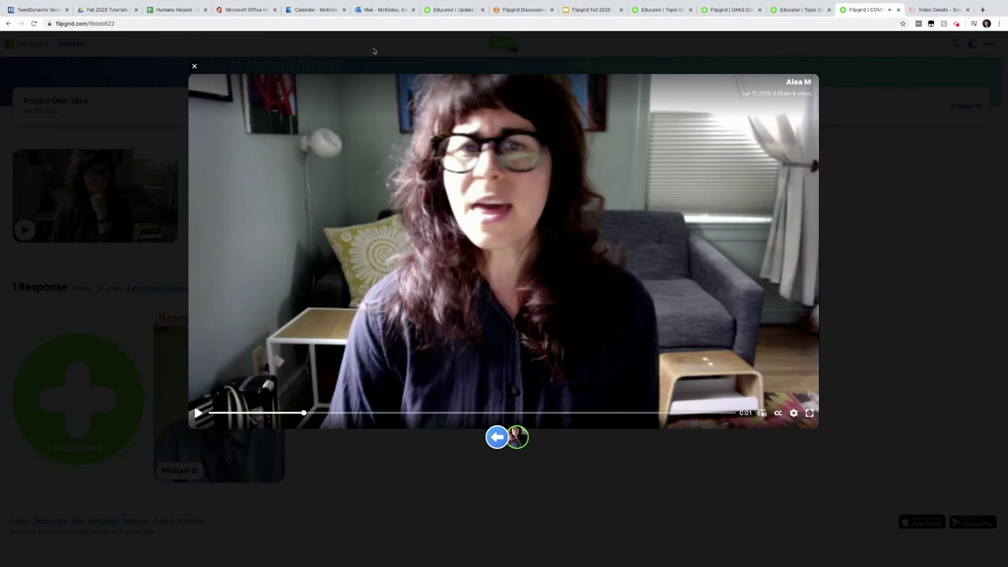
click(195, 67)
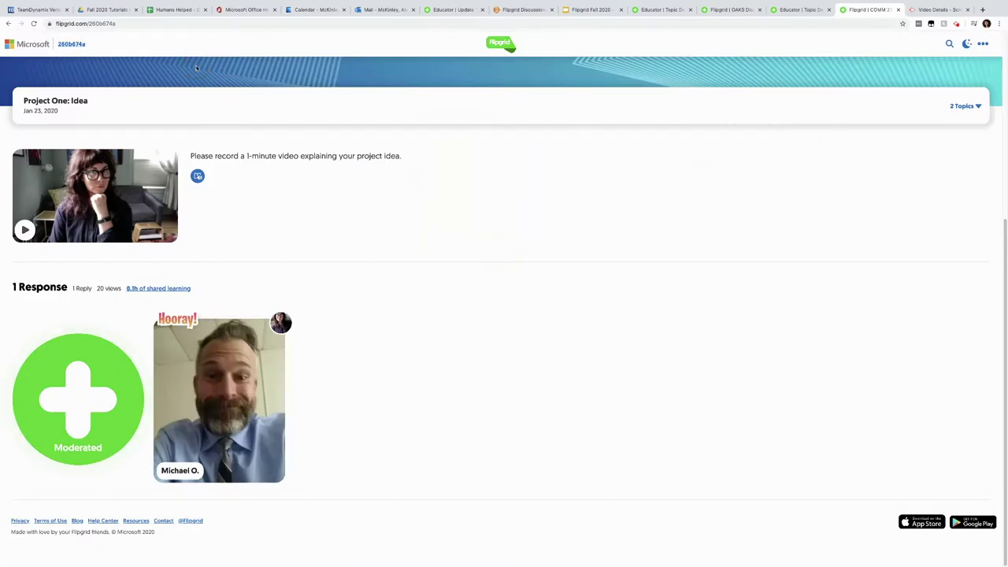
Record a short webcam reply to the student's response, add a selfie, submit it without title or link, and complete the submission
click(212, 380)
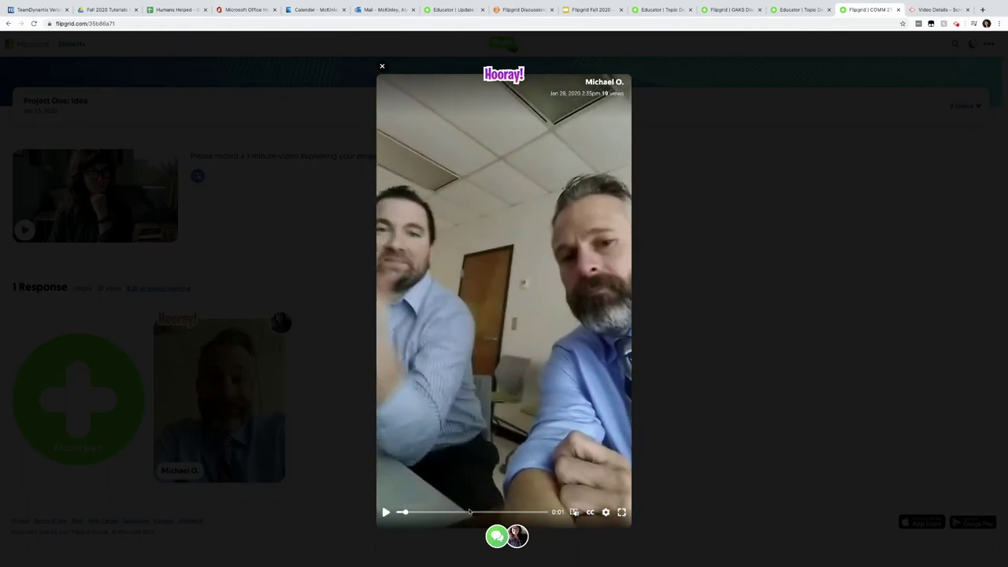
click(497, 537)
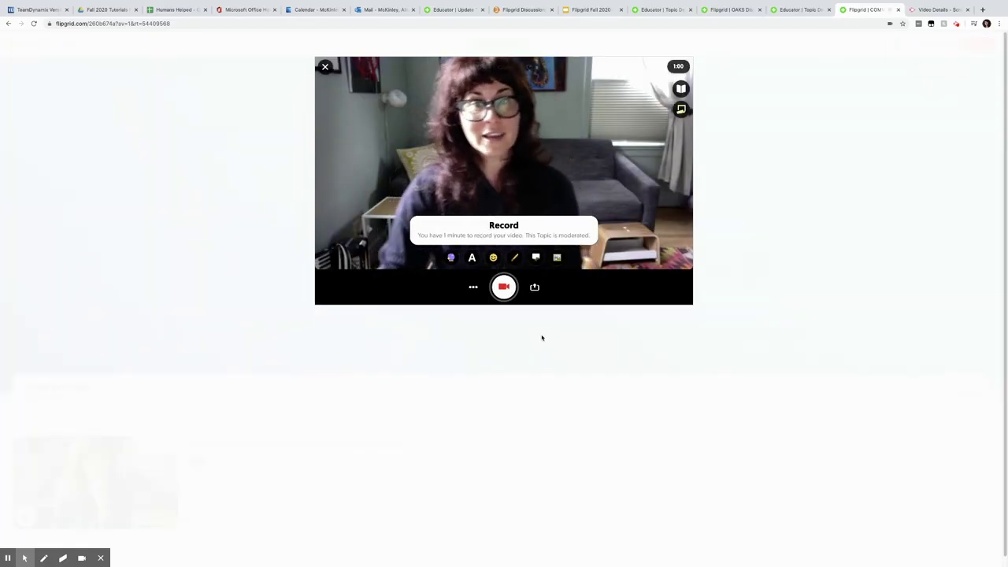
click(504, 289)
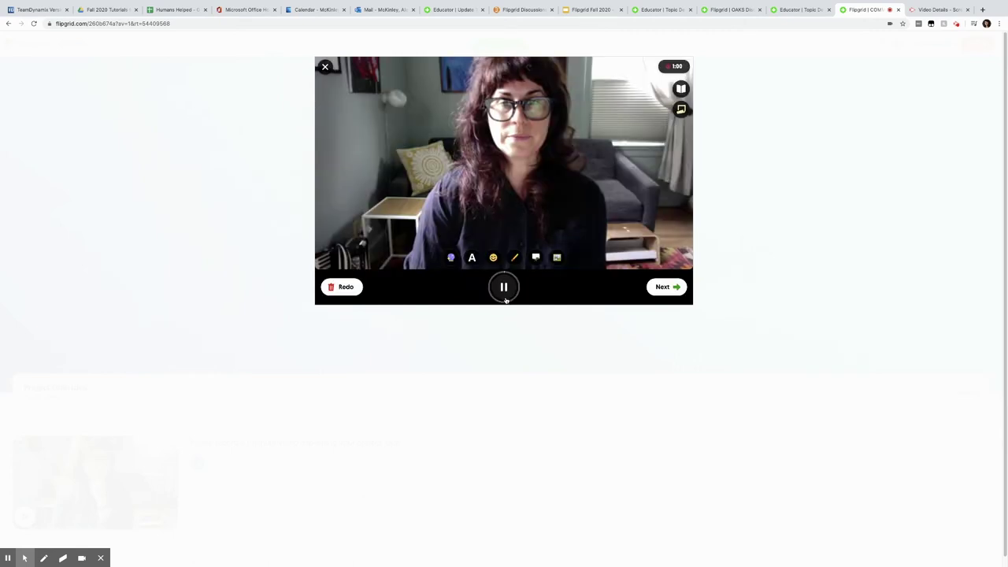
click(505, 293)
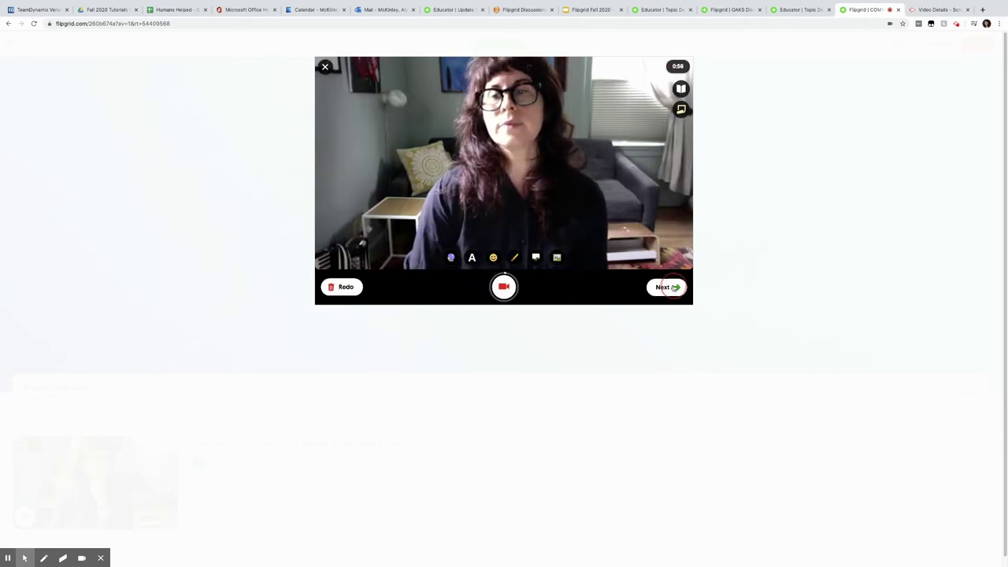
click(662, 287)
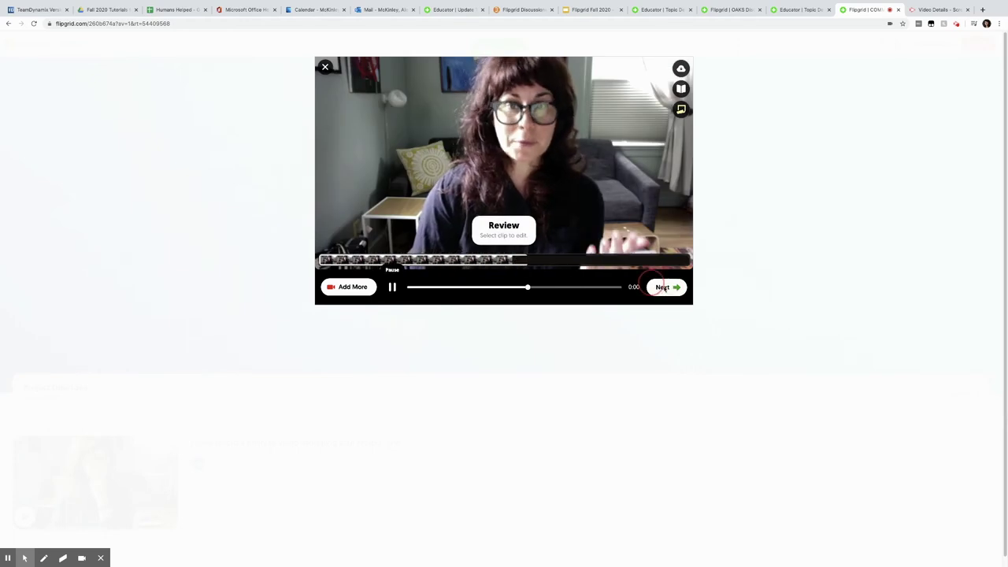
click(663, 287)
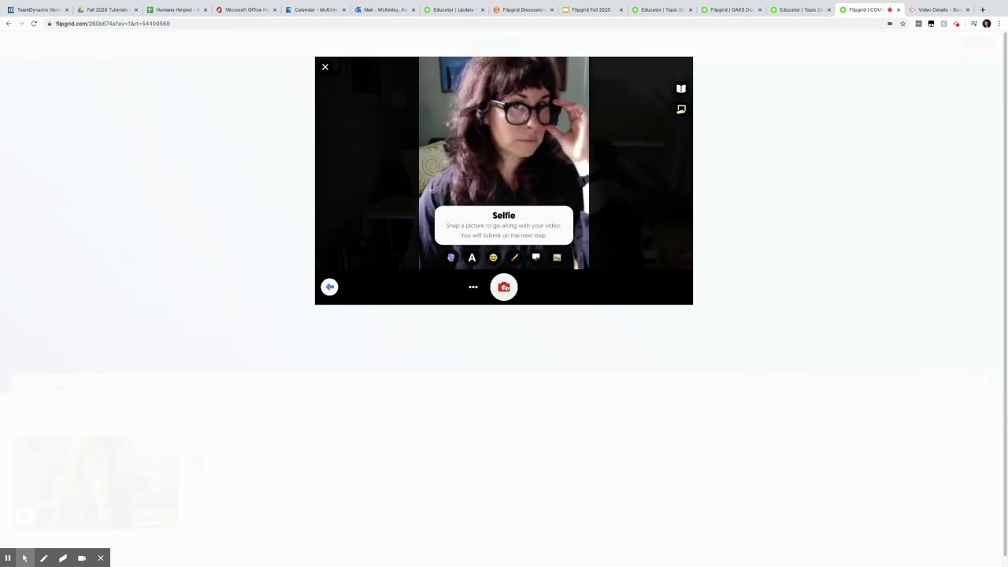
click(504, 286)
click(676, 287)
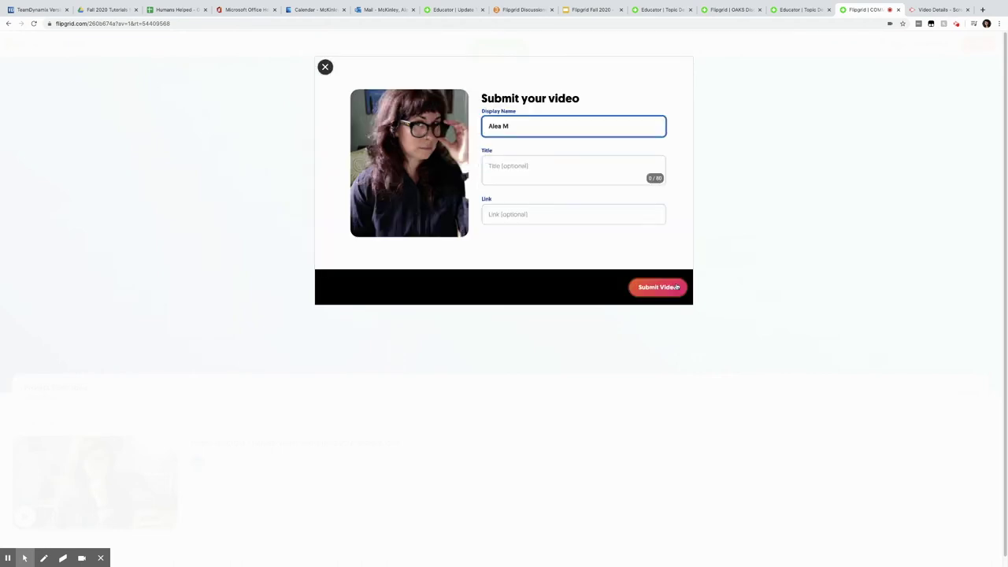
click(676, 287)
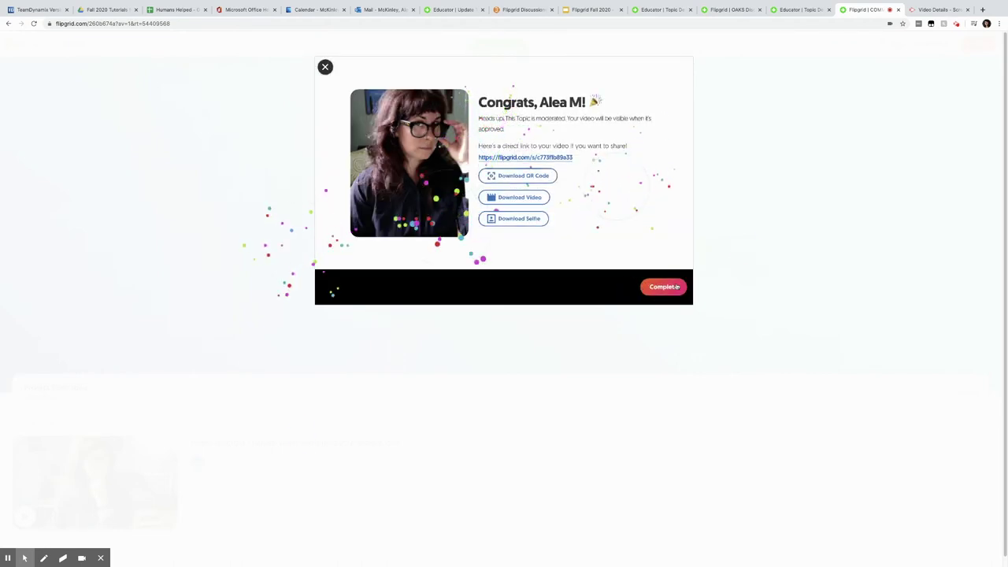
click(676, 287)
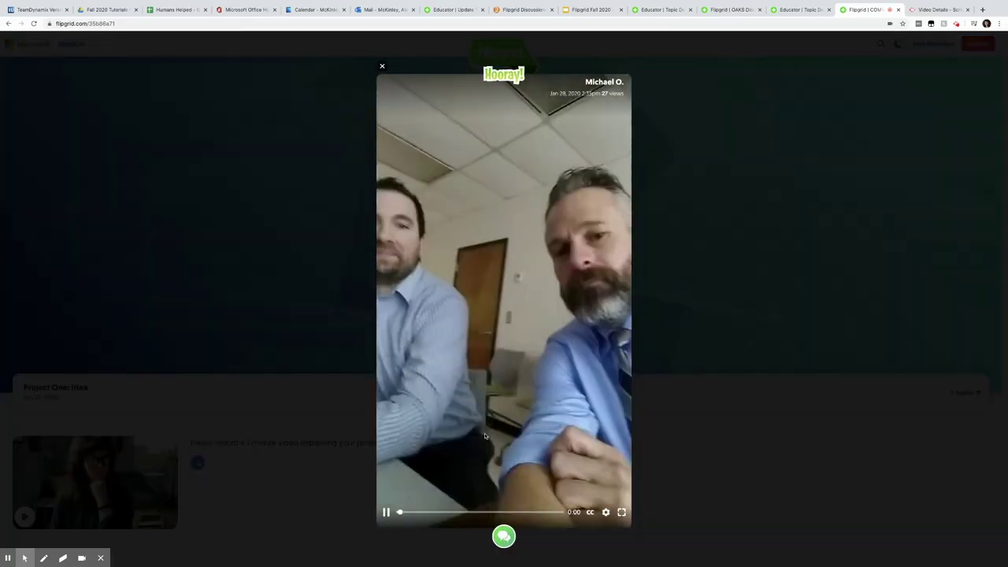
Pause and close the student's response, and check the topic's response list for the submitted reply
click(417, 505)
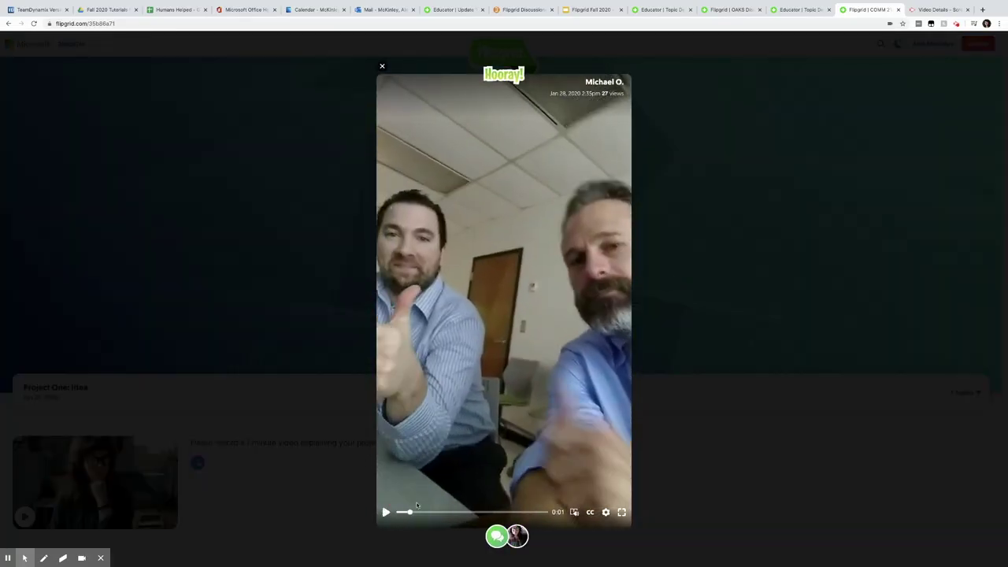
click(382, 69)
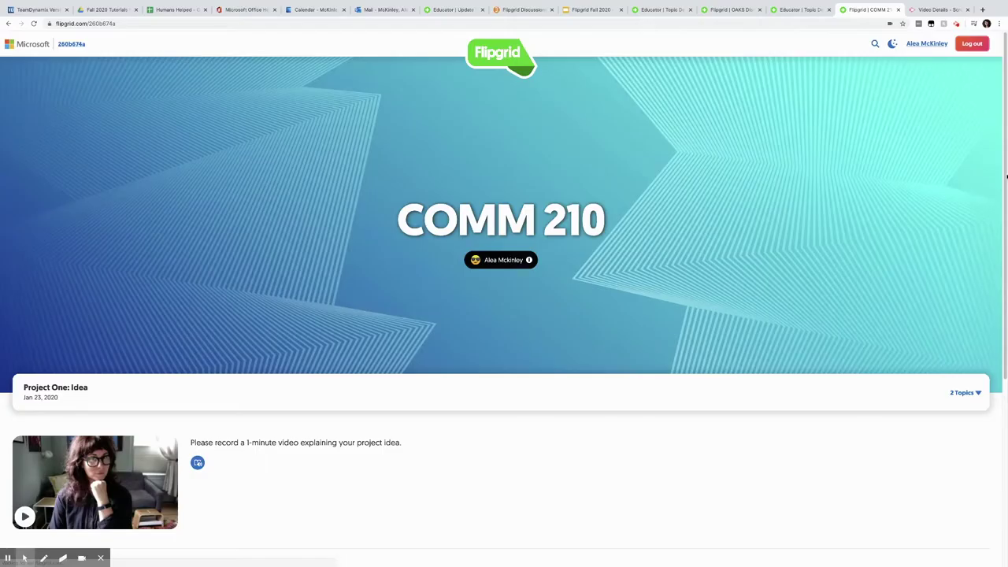
scroll(545, 357, down, 5)
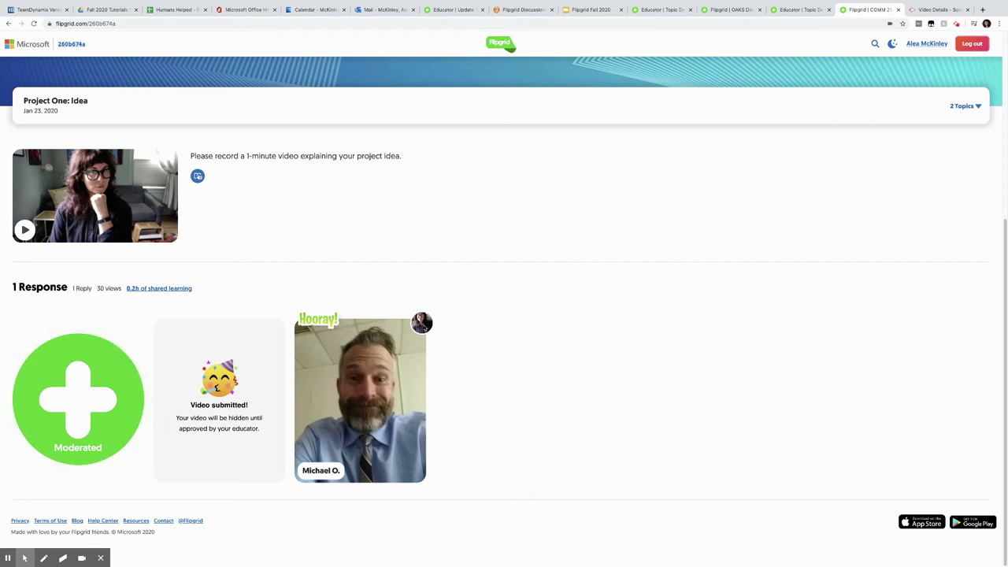
Switch to the Outlook mailbox and read Flipgrid's video submission and new reply notification emails
click(383, 10)
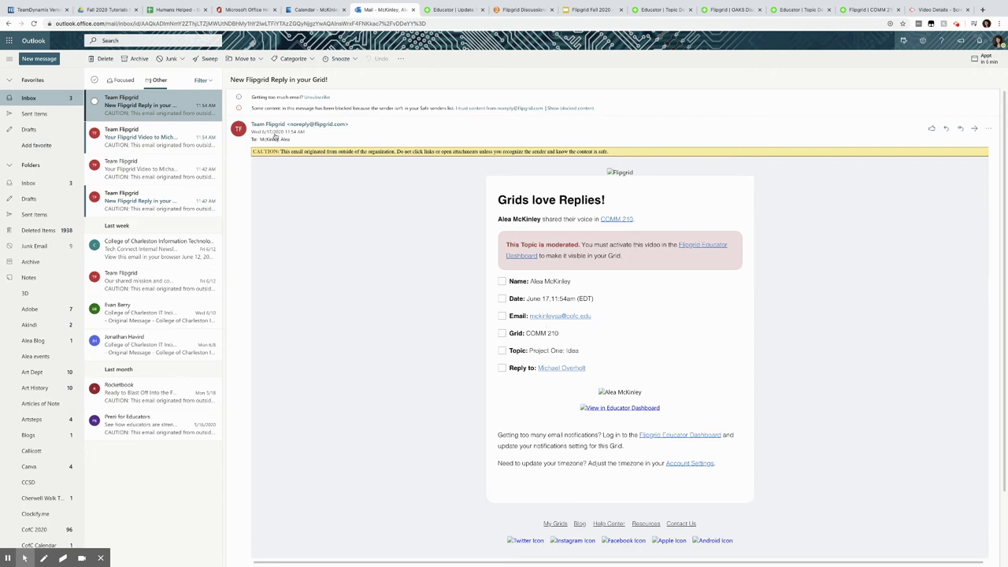
click(138, 136)
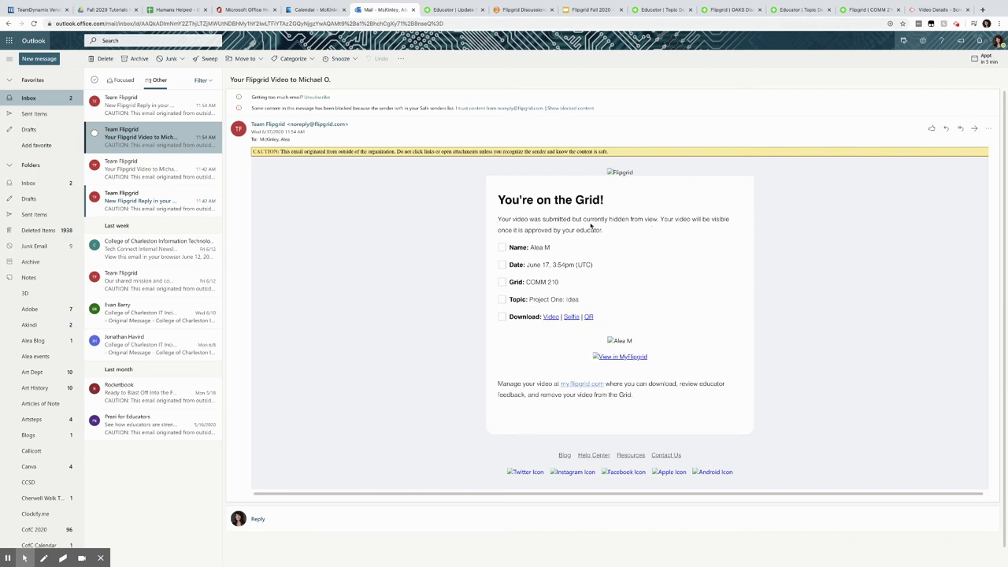
click(155, 110)
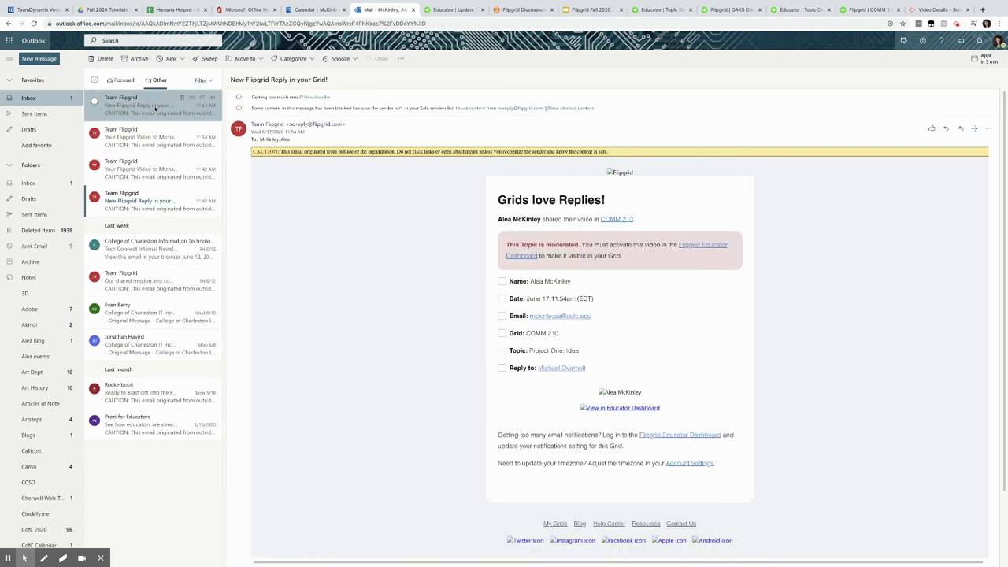
Open the new reply in the Flipgrid Educator Dashboard from the notification email and set its status to Active
click(703, 245)
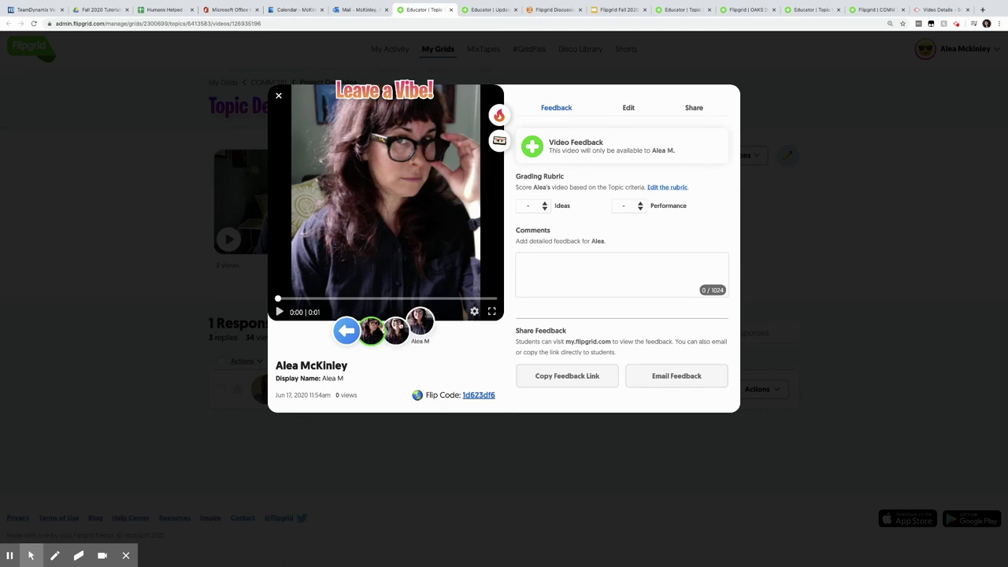
click(629, 109)
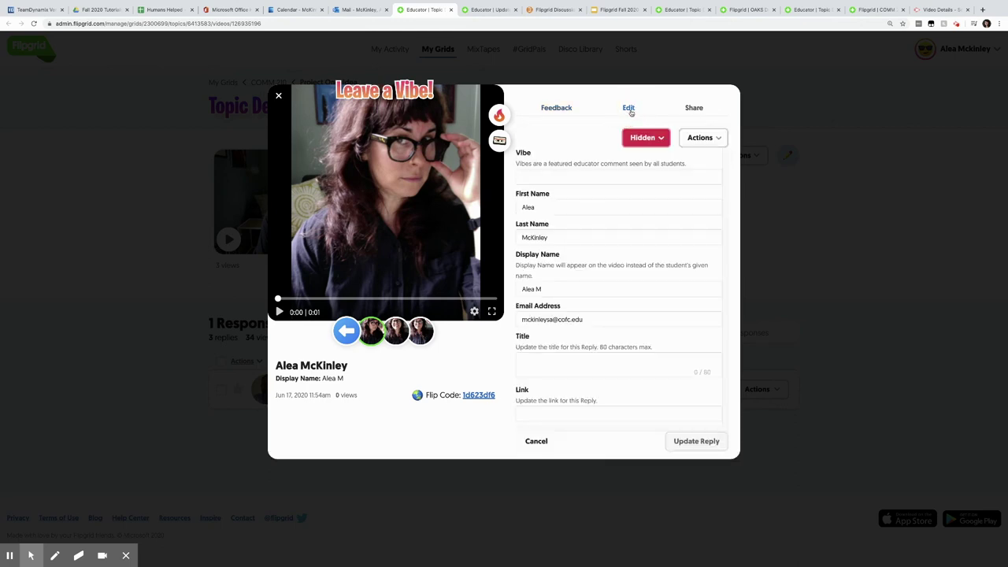
click(642, 138)
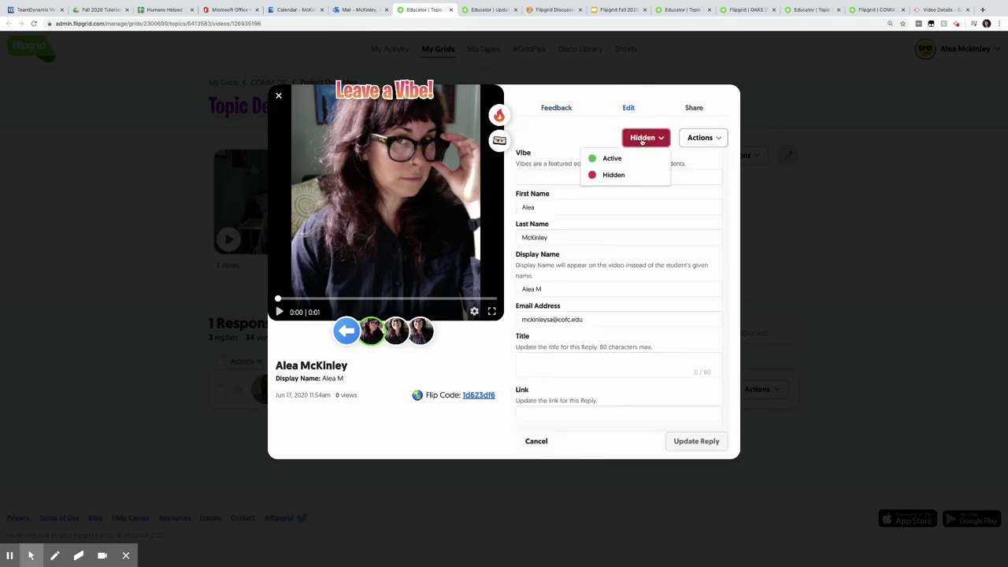
click(629, 158)
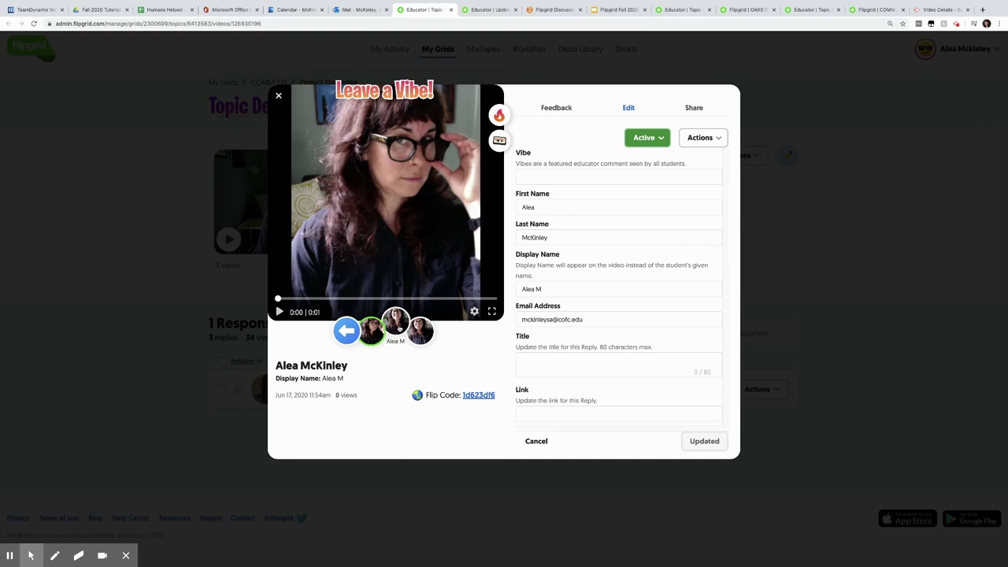
Open the second reply in the row, pause it, set its status to Active, and close the video details
click(397, 331)
click(278, 311)
click(653, 139)
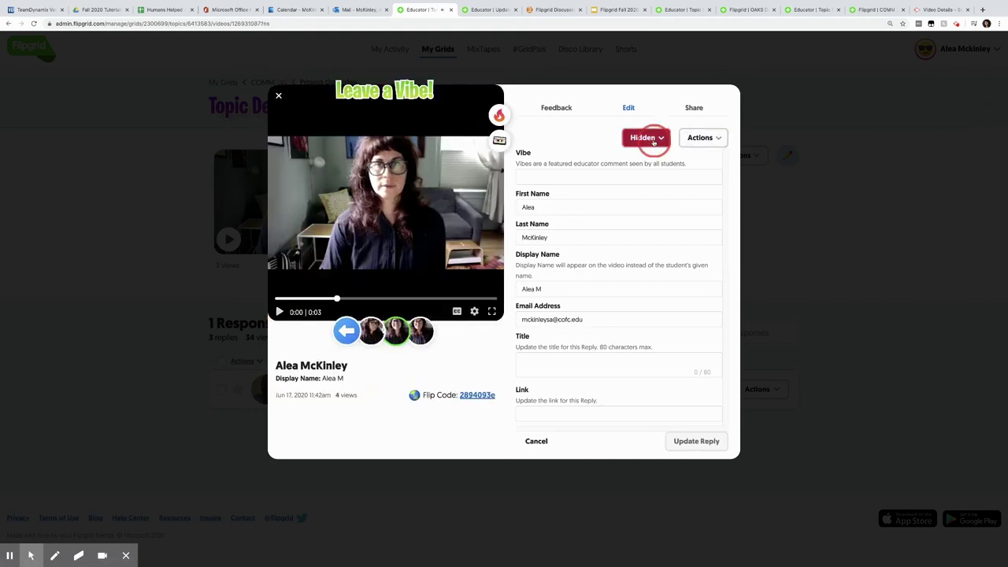
click(627, 159)
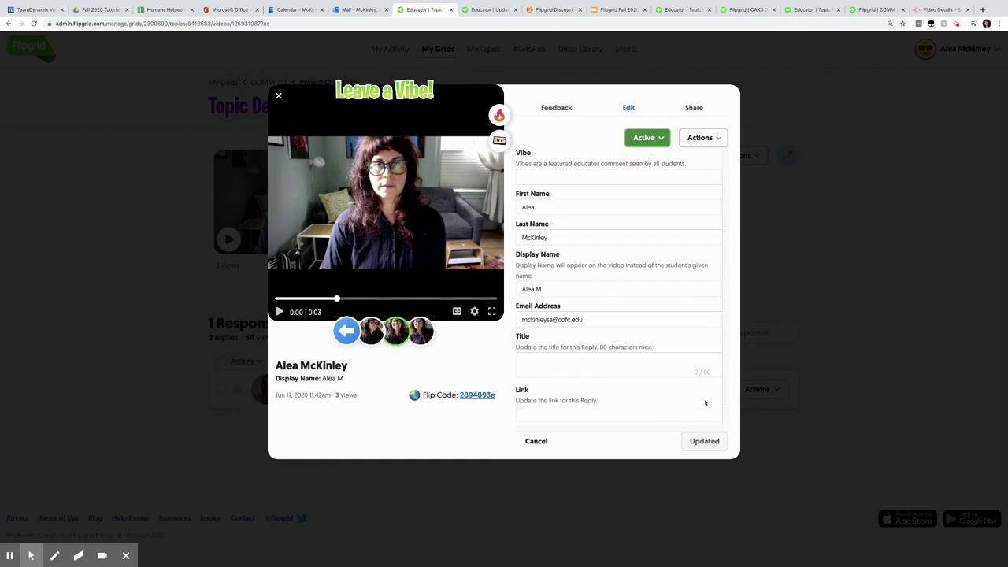
click(277, 95)
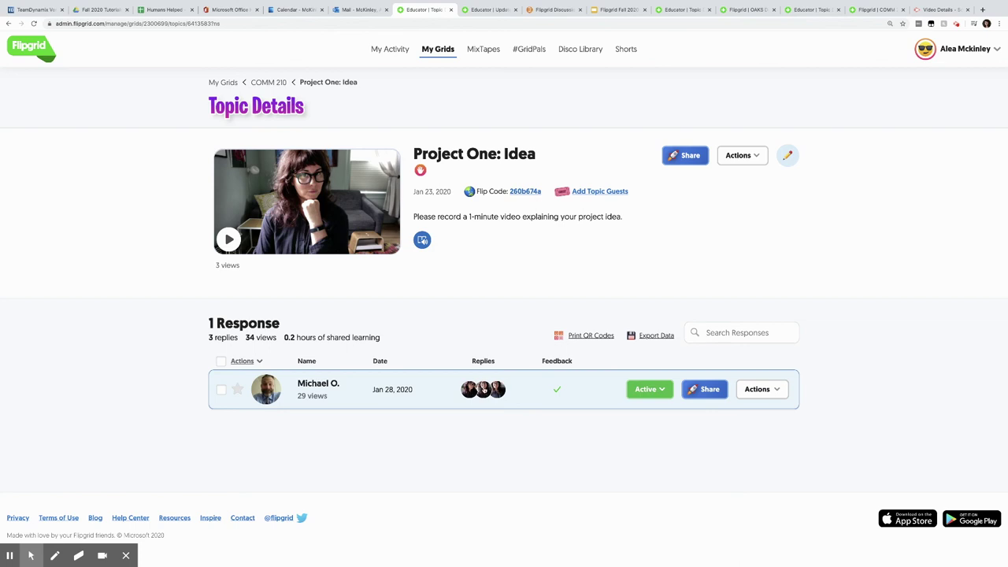
Open the topic's student page through its Flip Code and view the student's response with its replies
click(517, 192)
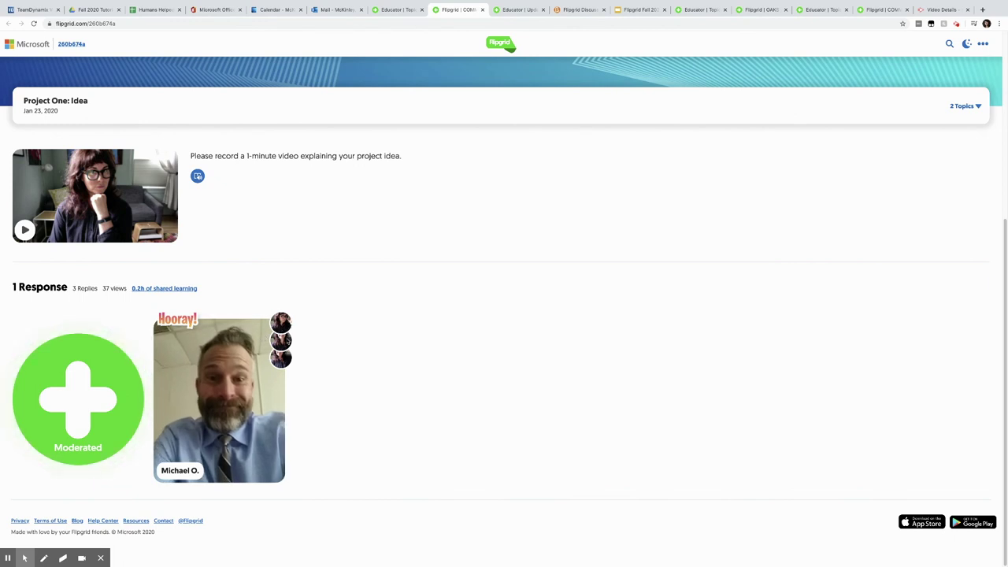
click(242, 358)
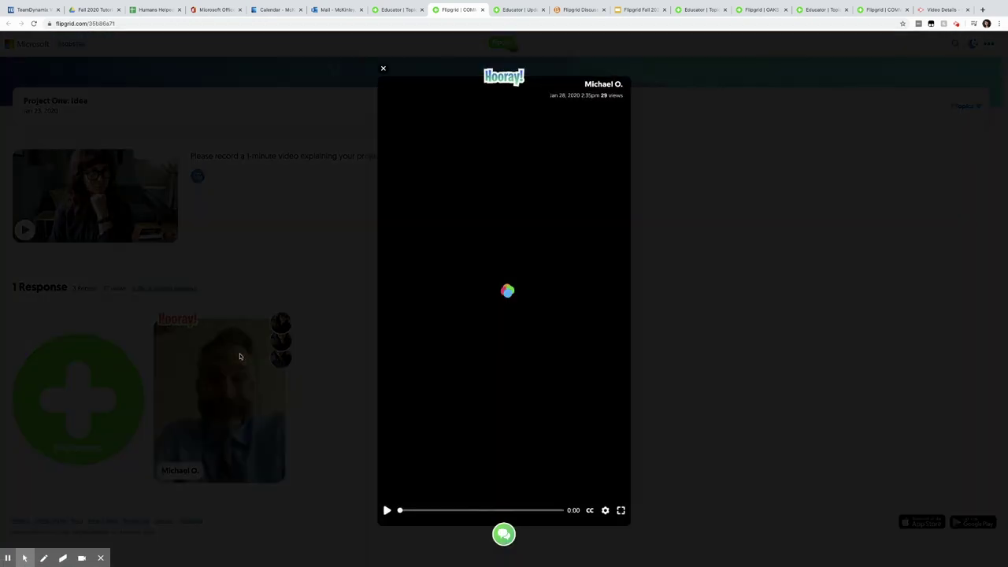
click(385, 512)
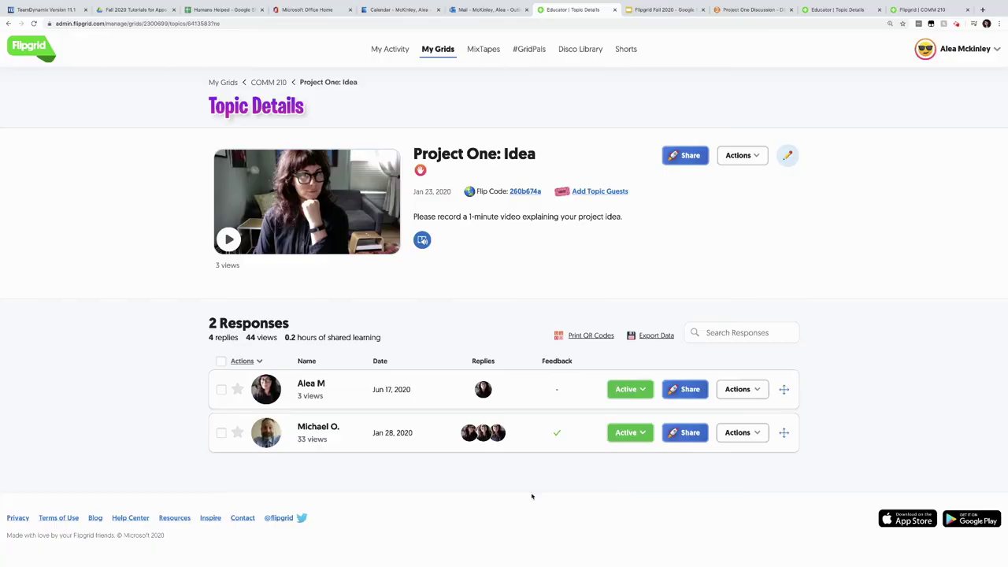
Open the January 28 student response in Topic Details, pause it, and open its first reply
click(323, 426)
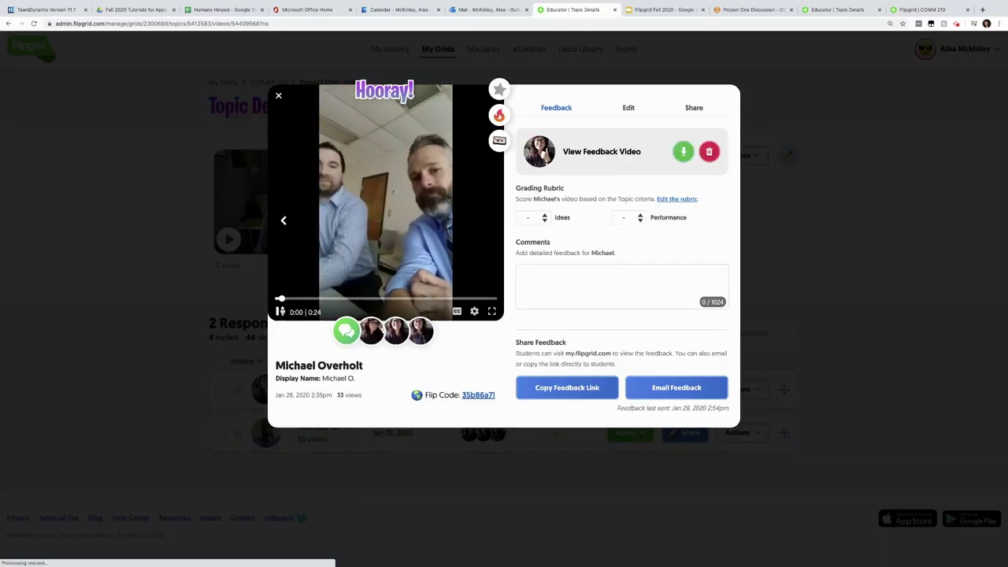
click(280, 312)
click(378, 331)
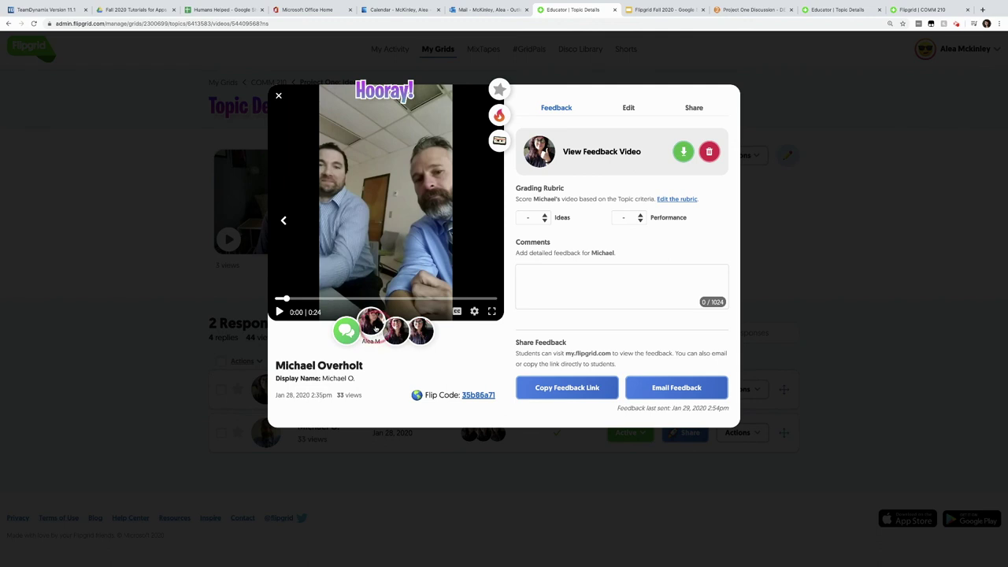